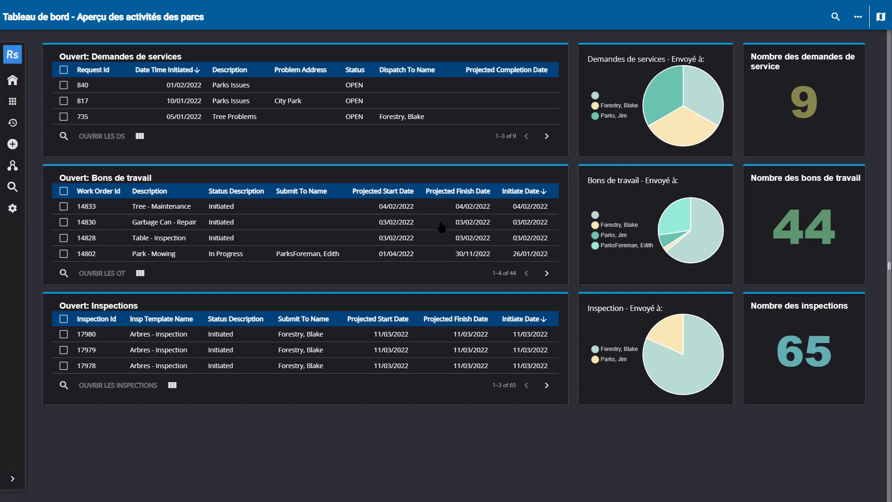
View the Programme d'inspection des arbres dashboard and switch to the Santé des forêts urbaines dashboard
mouse_move(277, 2)
click(855, 18)
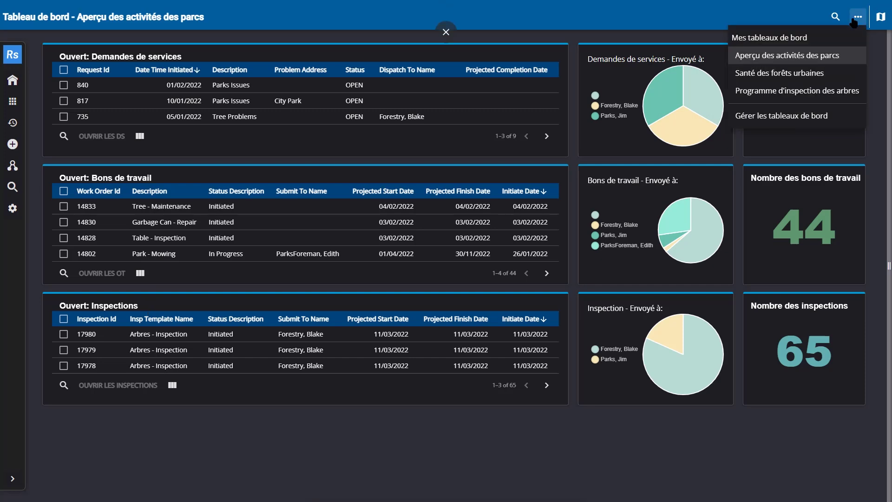
click(816, 92)
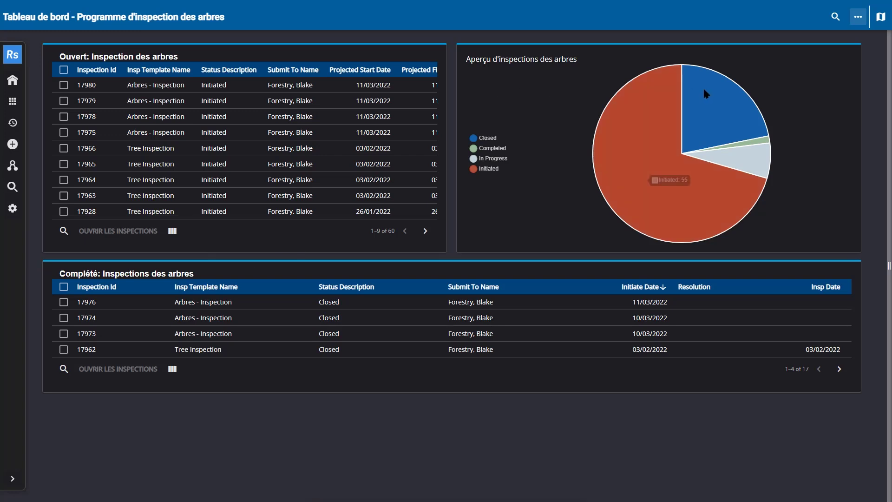
click(858, 17)
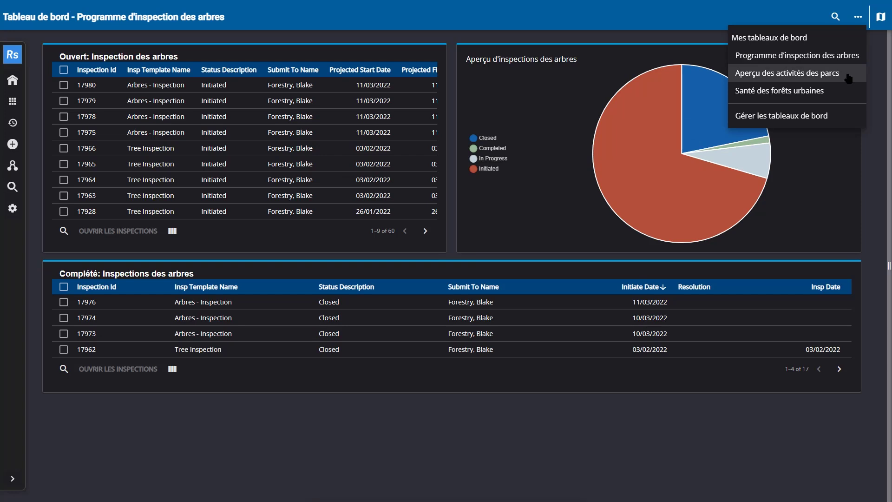
click(843, 91)
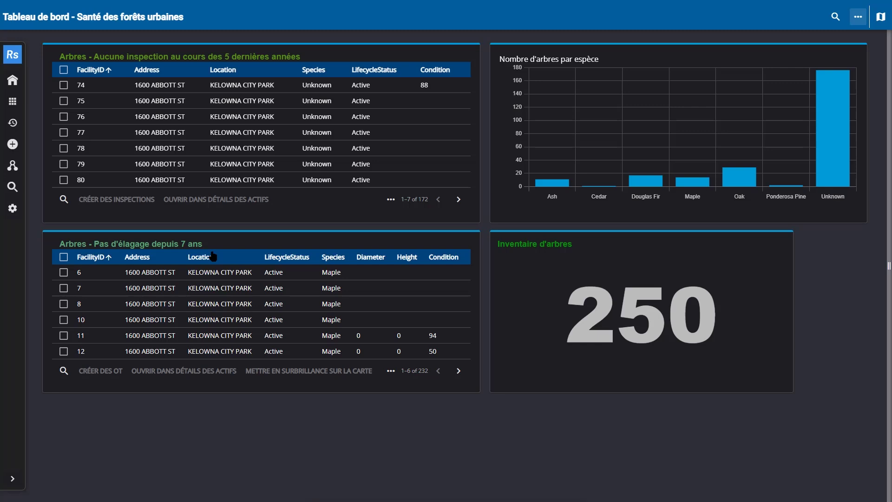
Open tree 11 from the "Pas d'élagage depuis 7 ans" list in the asset details and display its full details
click(64, 336)
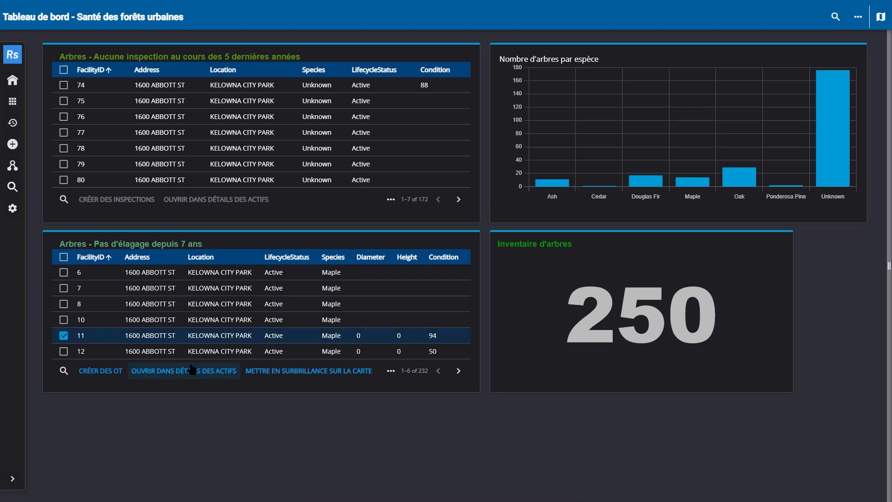
click(174, 376)
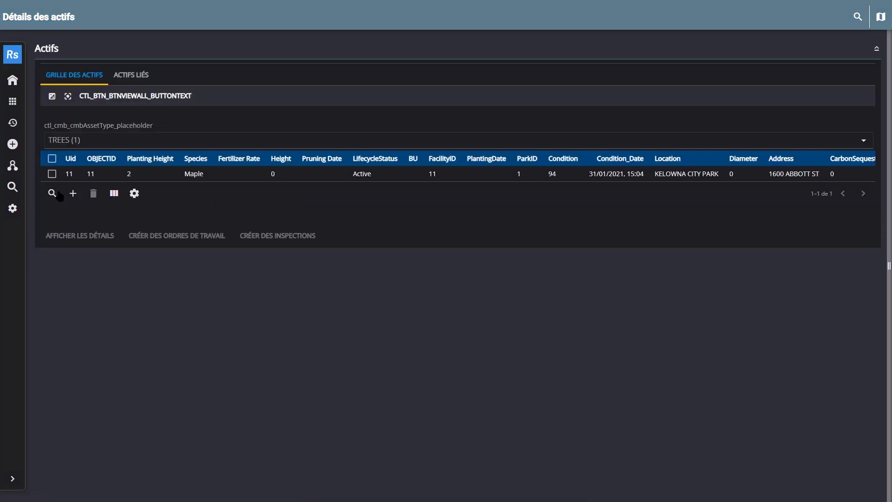
click(52, 173)
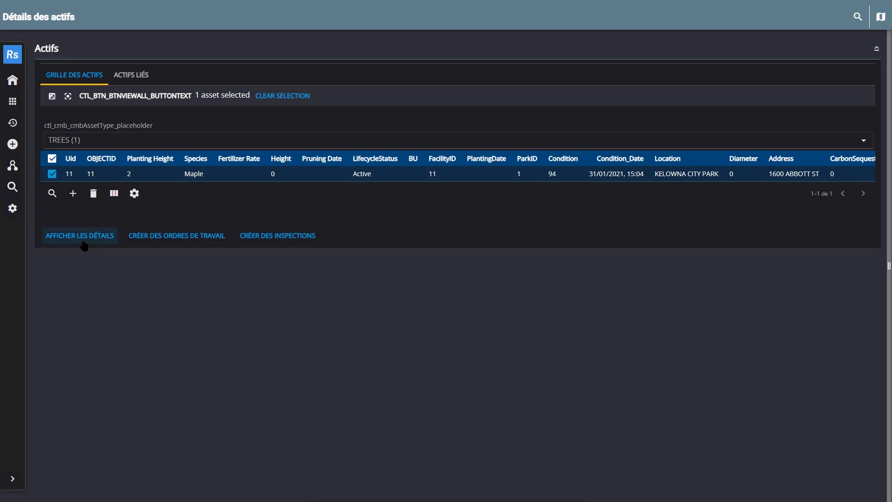
click(83, 242)
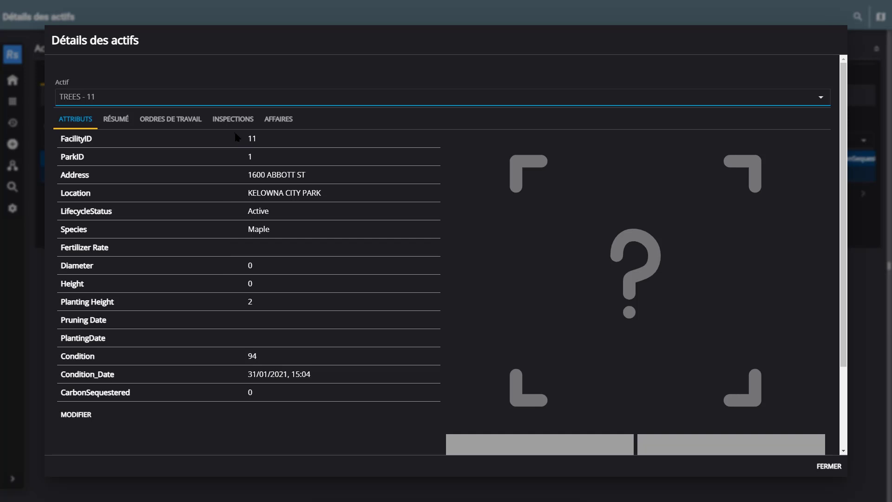
Review tree 11's summary, work orders, inspections and attributes, and close its details
click(108, 122)
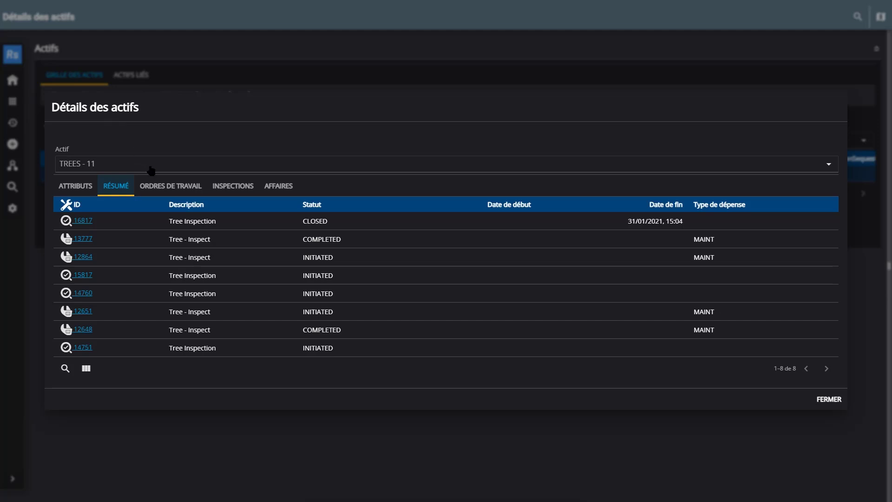
click(163, 186)
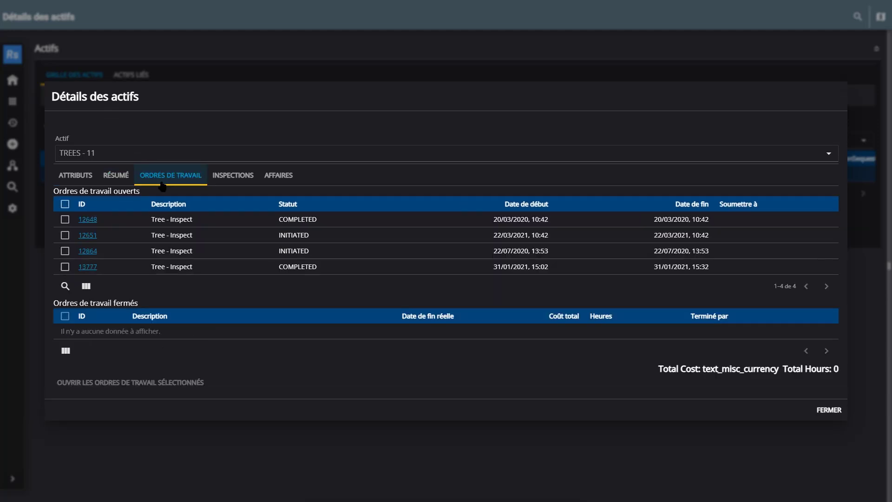
click(228, 180)
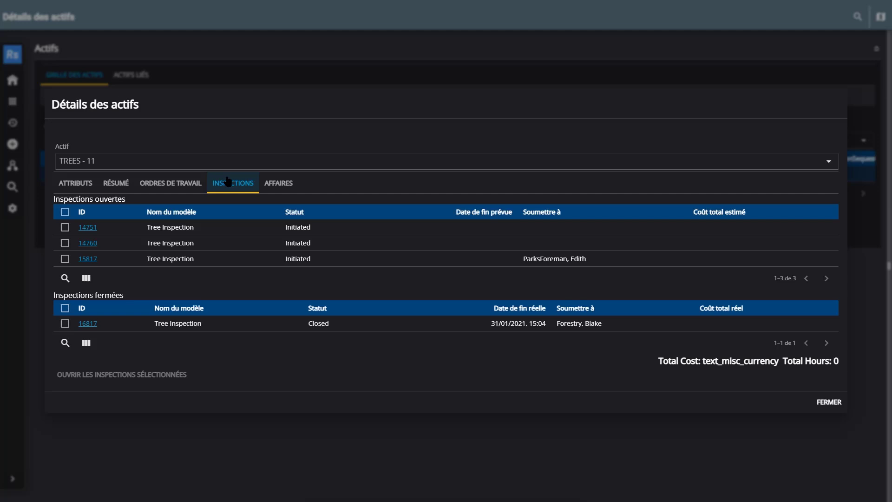
click(202, 189)
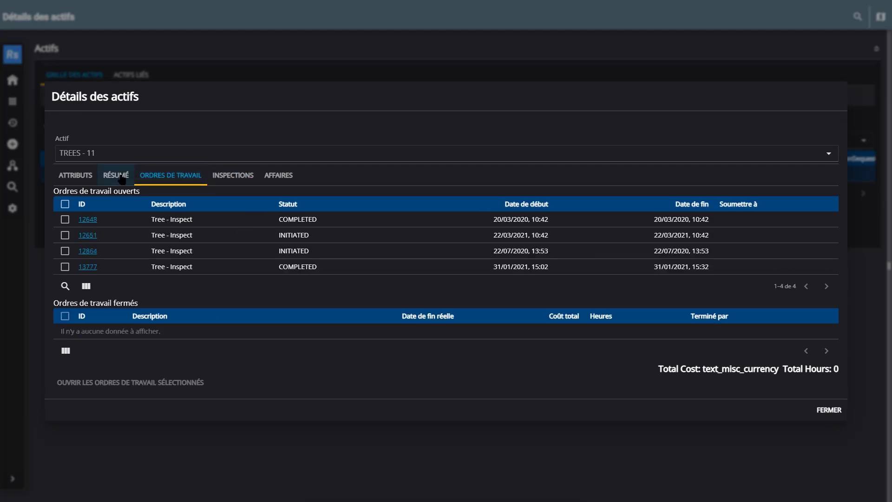
click(122, 179)
click(92, 181)
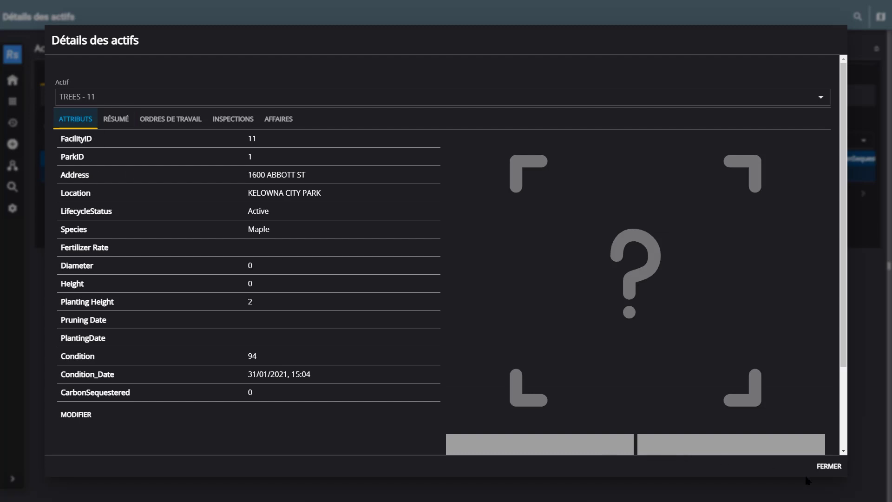
click(833, 466)
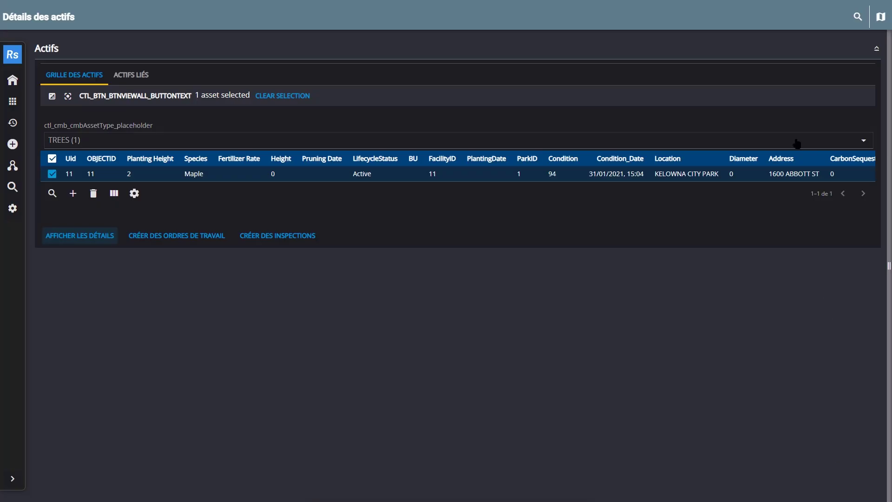
Return to the home dashboard and display the Programme d'inspection des arbres dashboard
click(13, 80)
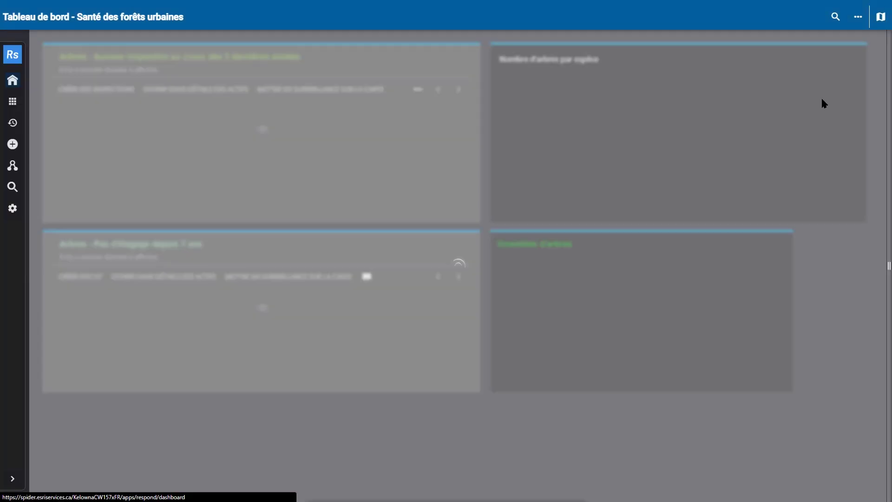
click(858, 17)
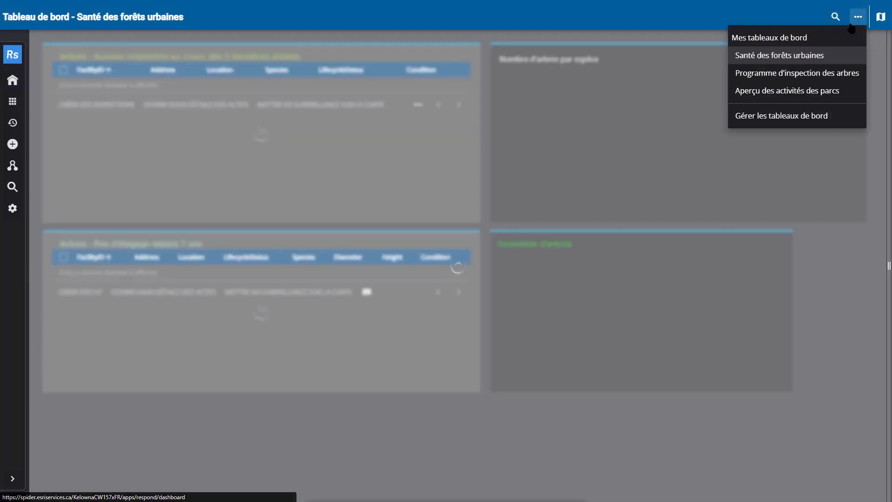
click(826, 77)
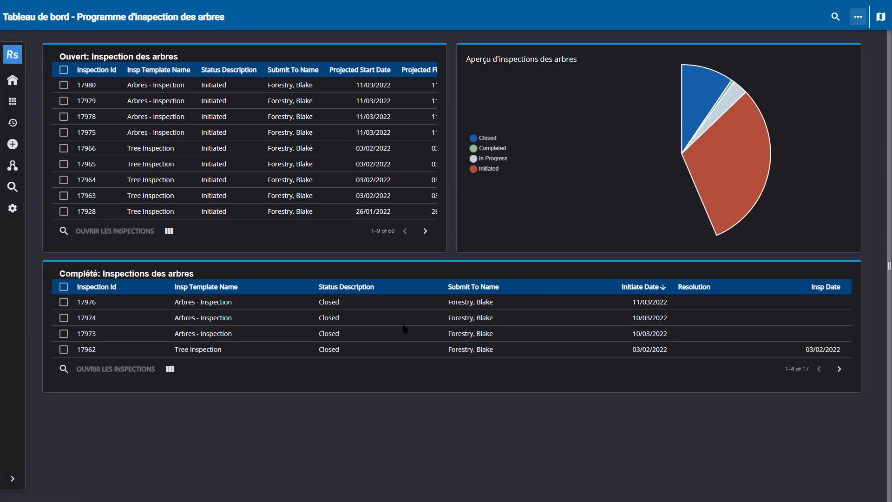
Start creating a new inspection and remove the preselected tree 11 from its assets
click(13, 145)
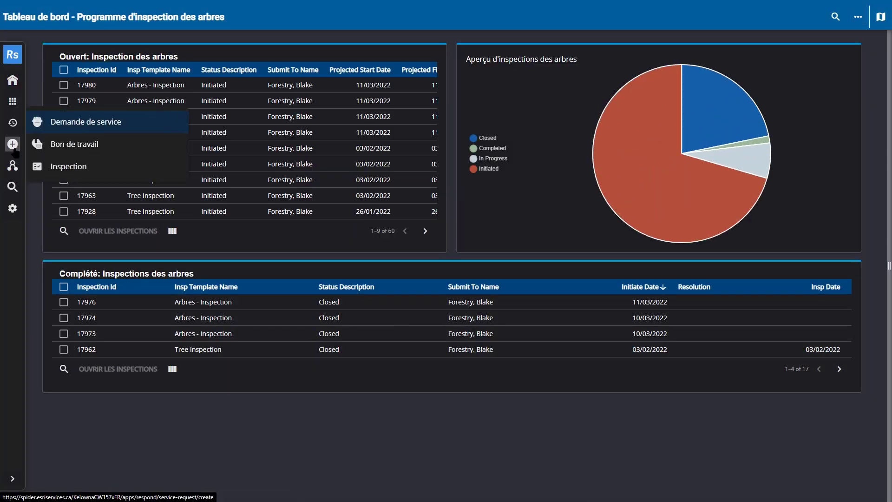
click(61, 173)
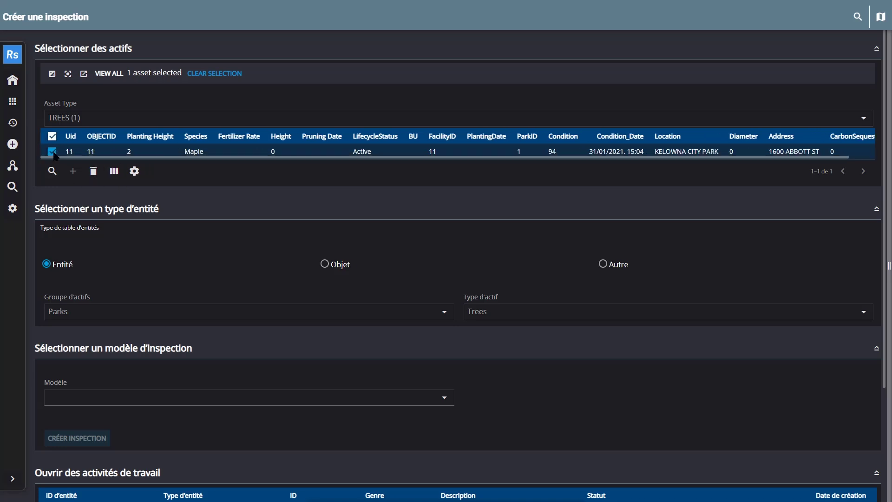
click(52, 151)
click(52, 151)
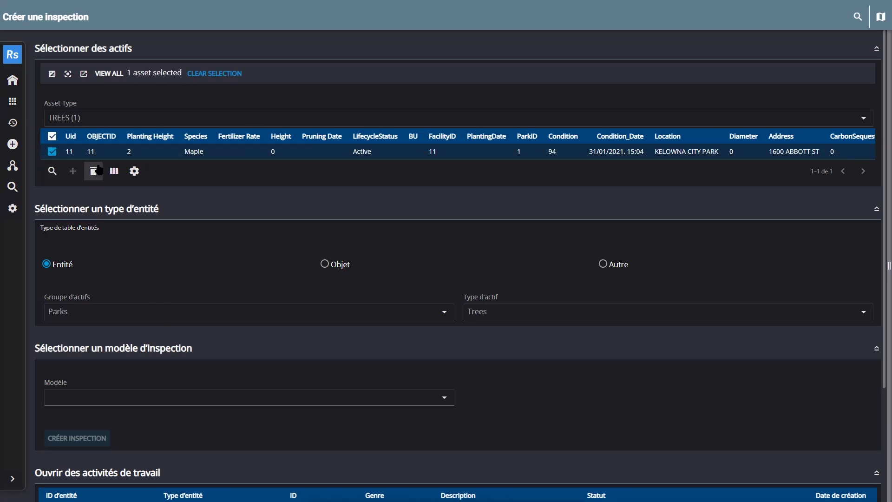
click(93, 170)
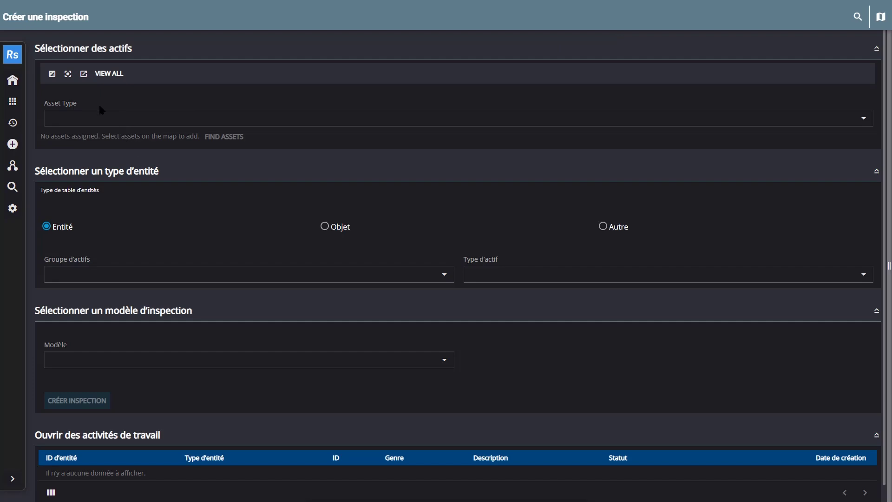
Show the map, zoom in on the trees beside the beach in City Park, and check which Parks layers are selectable in the legend
click(879, 23)
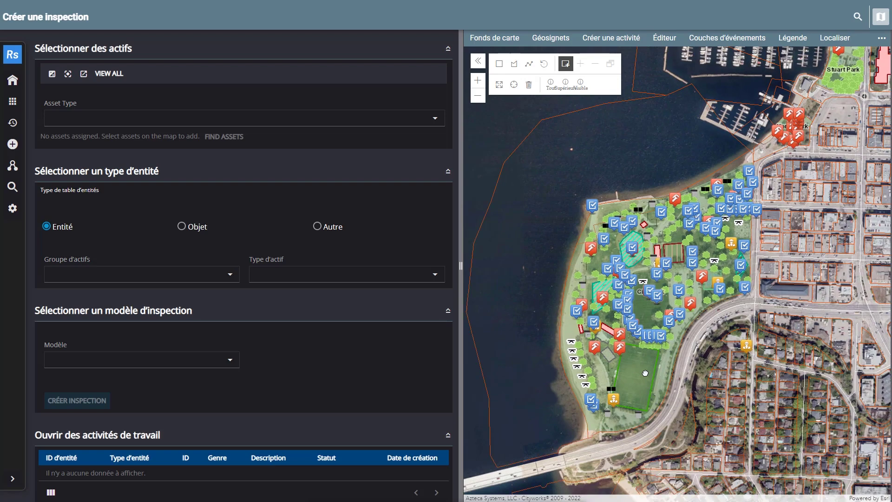
scroll(632, 370, up, 2)
scroll(630, 369, up, 1)
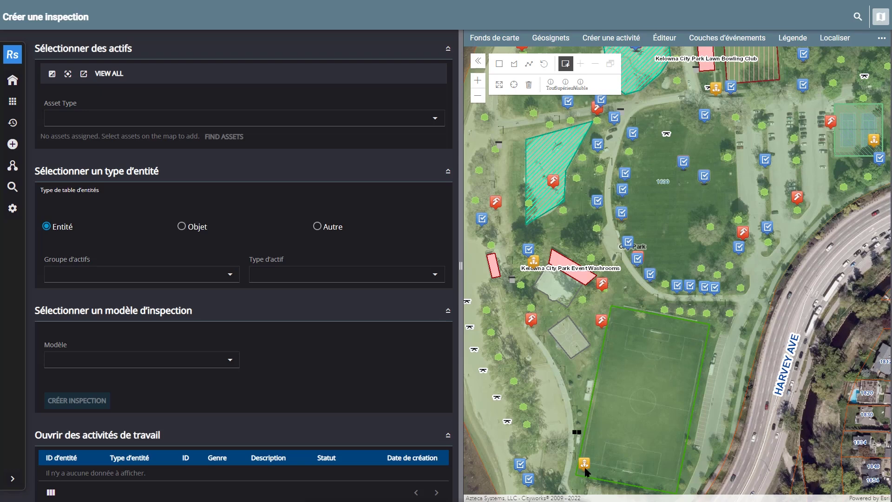
scroll(538, 448, up, 3)
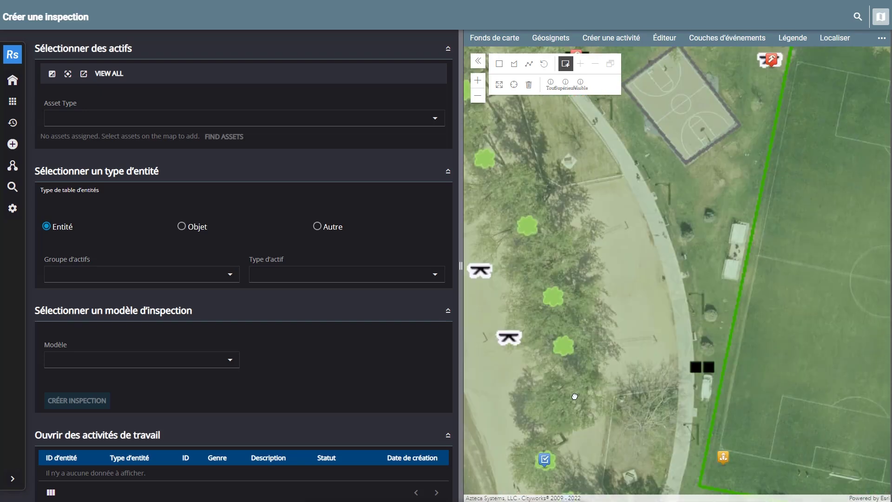
drag(611, 386, 632, 391)
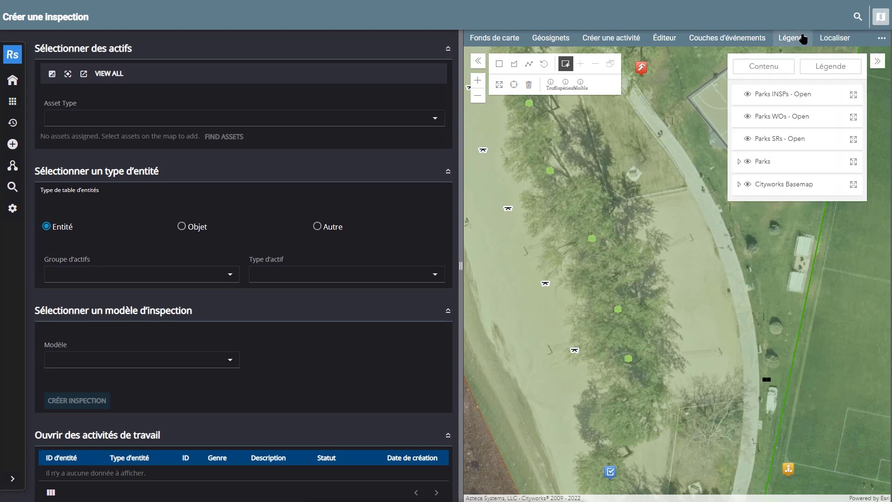
click(738, 162)
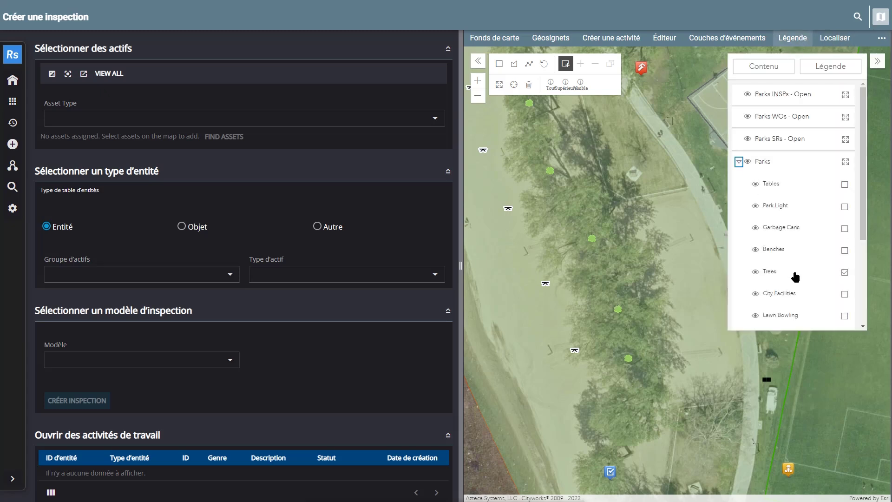
click(875, 62)
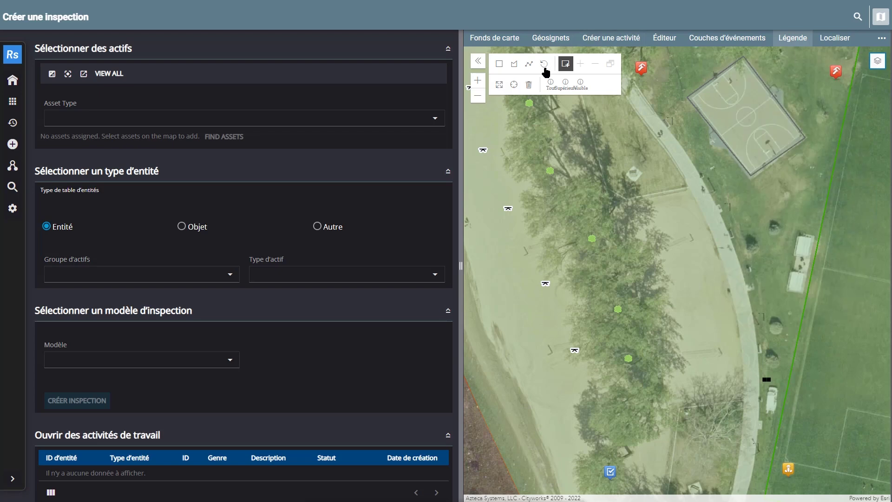
Select trees 44 and 45 on the map with a rectangle and list all selected assets in the inspection form
click(499, 63)
drag(592, 291, 691, 415)
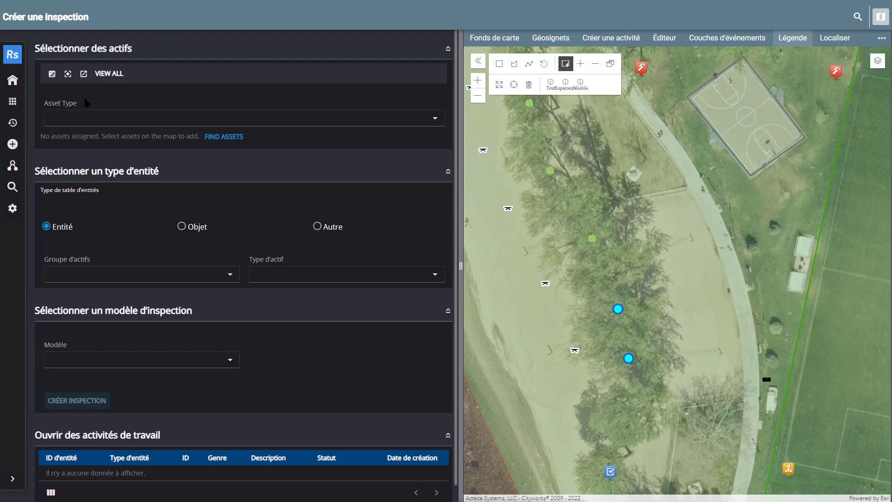
click(109, 74)
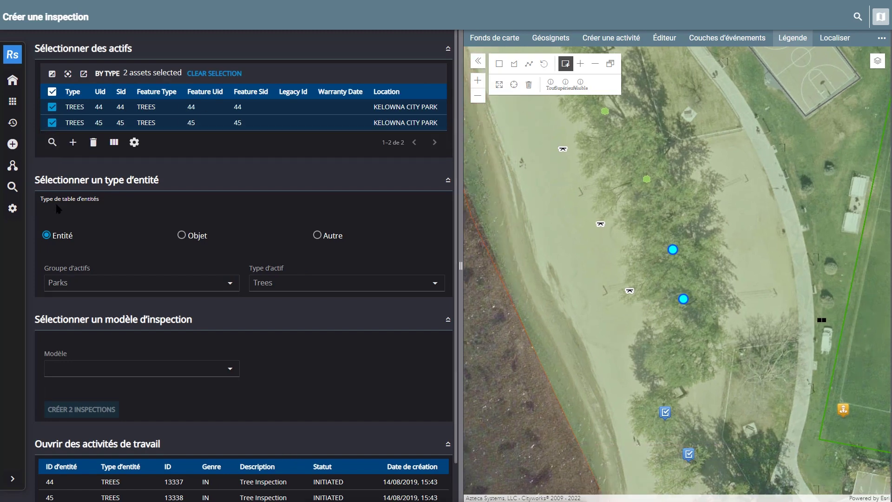
Choose the Arbres - Inspection template and create the inspections for the two selected trees
scroll(60, 204, down, 1)
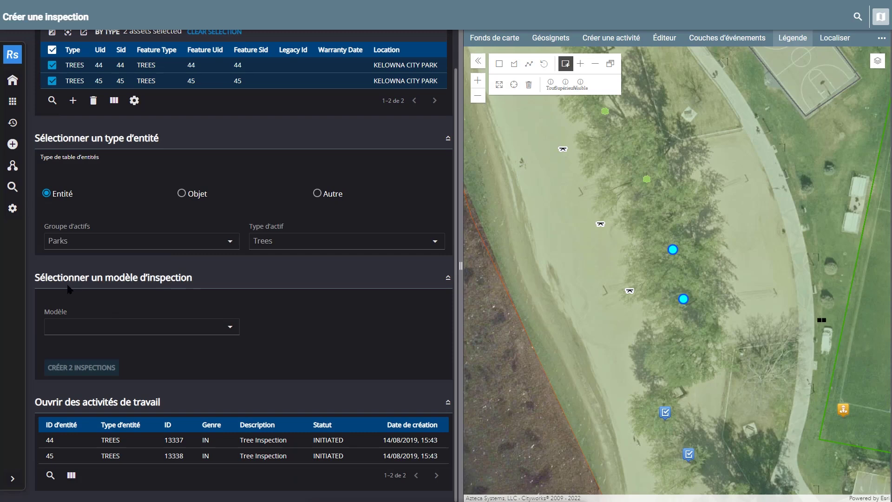
click(230, 327)
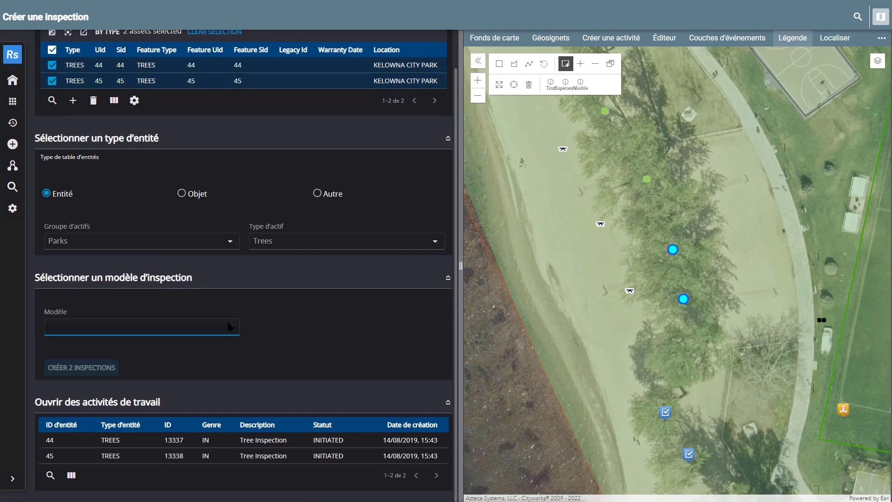
click(83, 355)
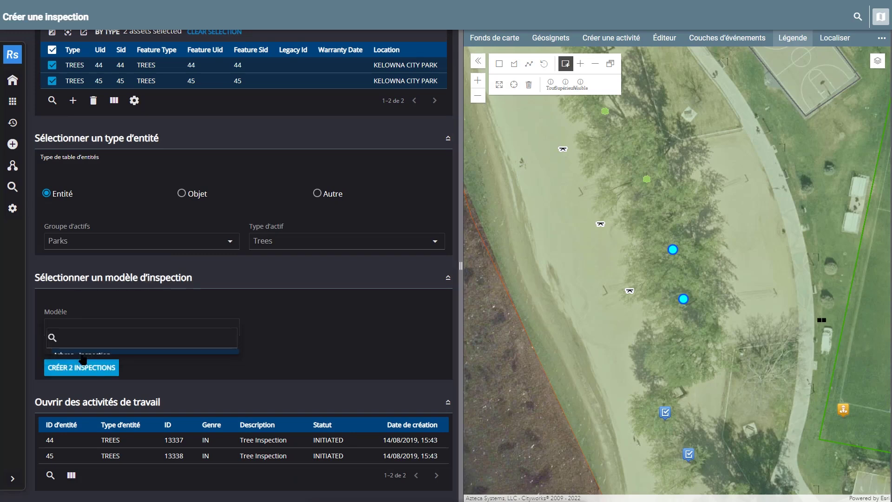
click(67, 376)
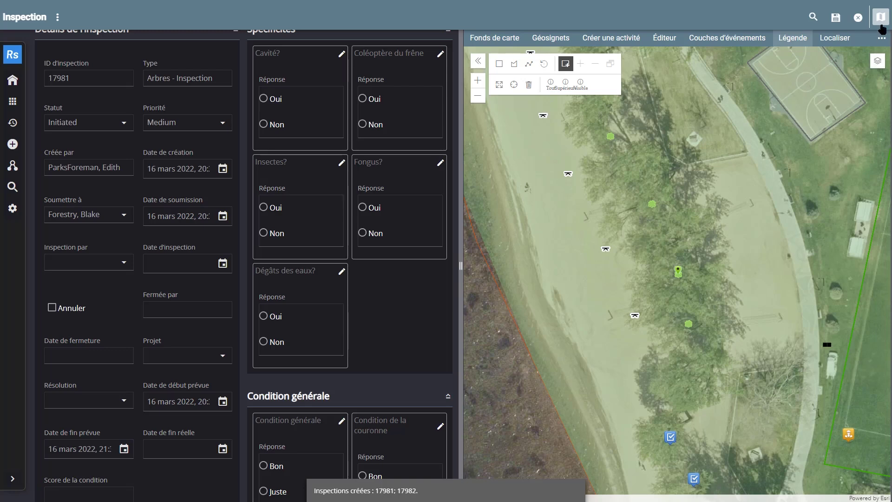
Hide the map and collapse the sections of the first new inspection's form
click(880, 19)
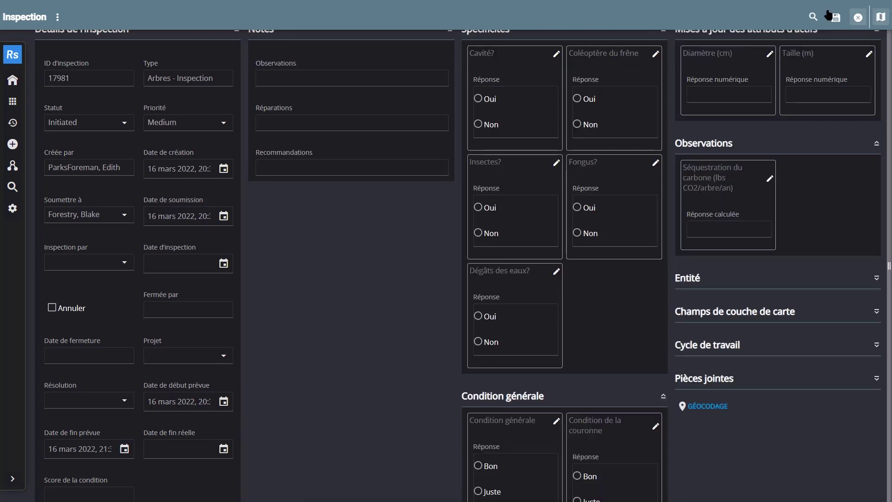
click(236, 71)
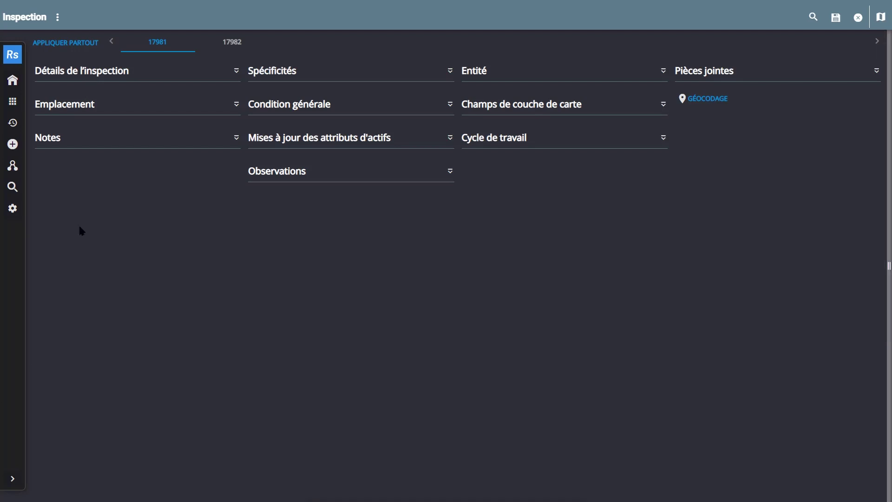
Expand the first inspection's details section and review its status, priority, assignment and date fields
click(108, 71)
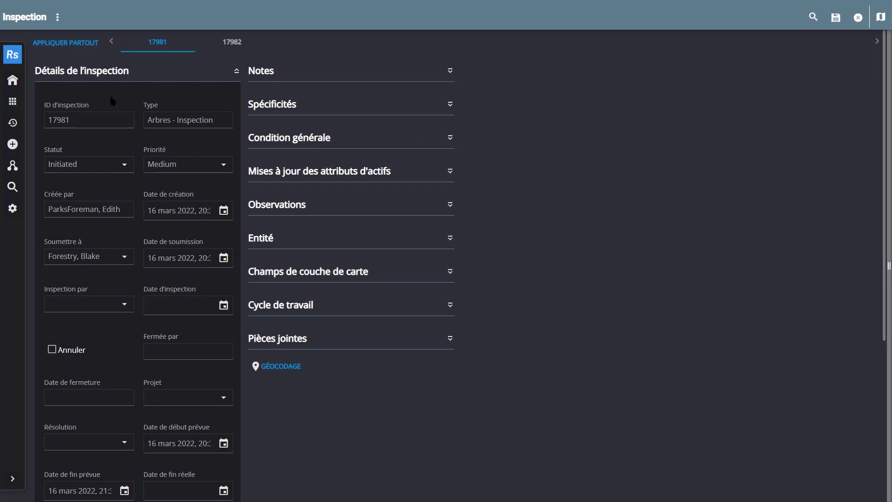
scroll(113, 102, down, 2)
scroll(102, 232, up, 2)
scroll(92, 352, down, 2)
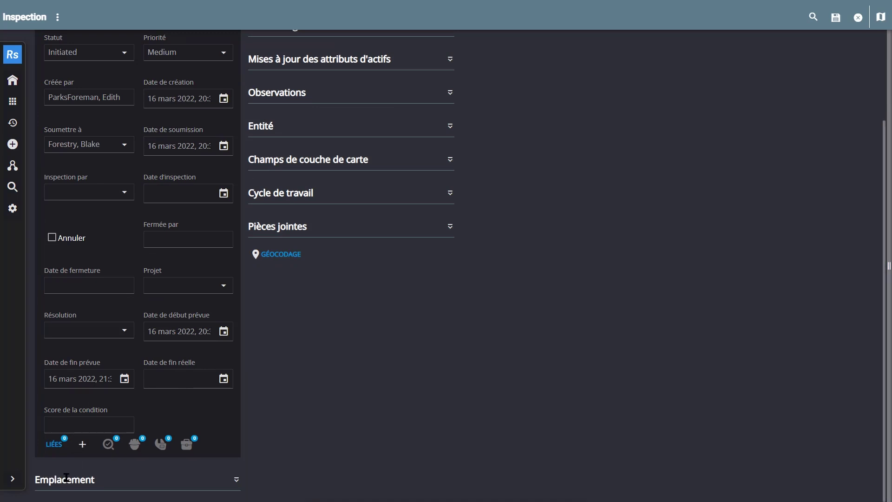
scroll(111, 317, up, 3)
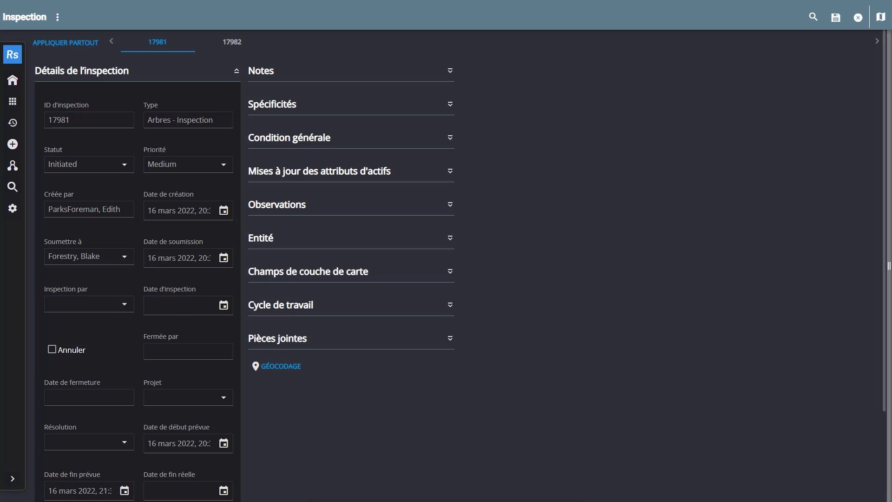
Set the inspection's work cycle to repeat À chaque fois and check the available interval units
click(269, 306)
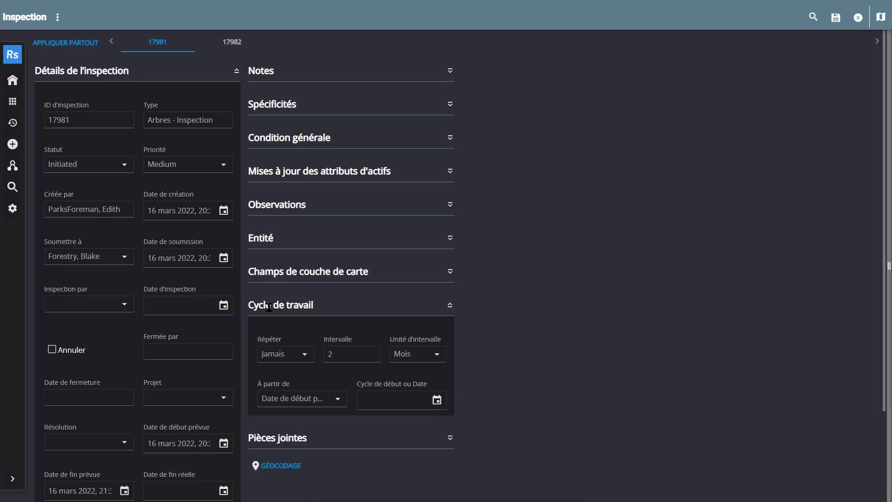
click(287, 354)
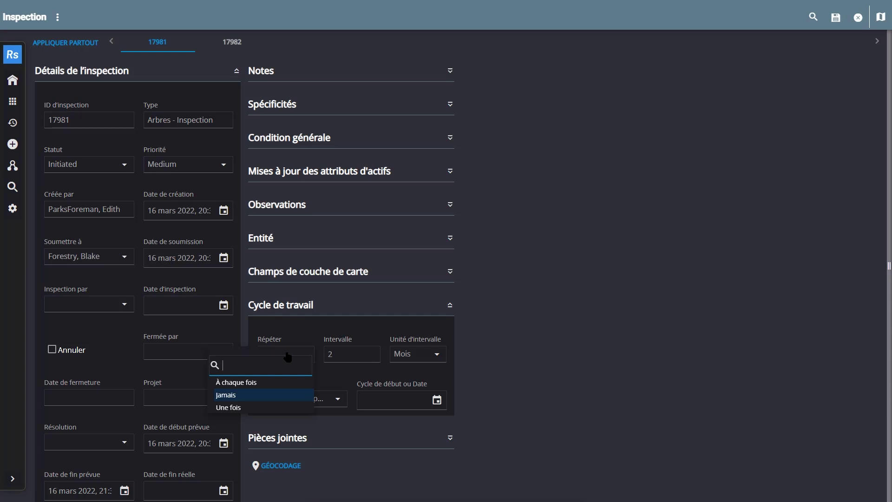
click(298, 383)
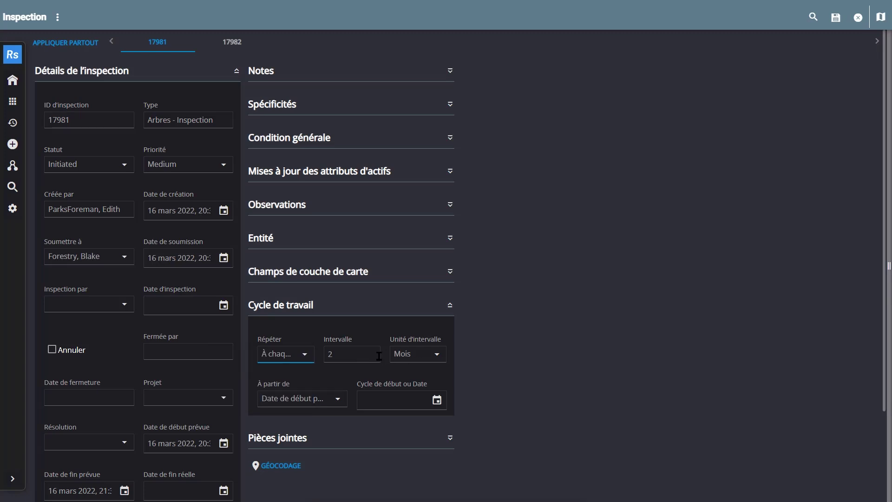
click(391, 355)
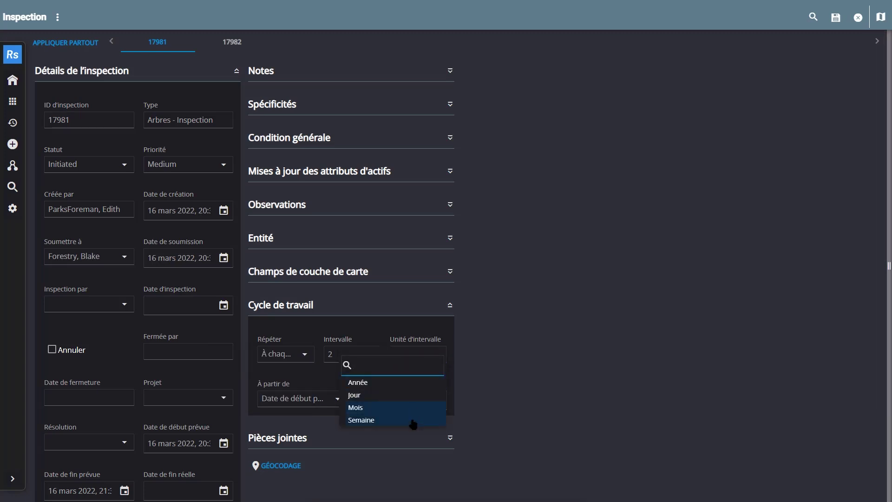
click(498, 371)
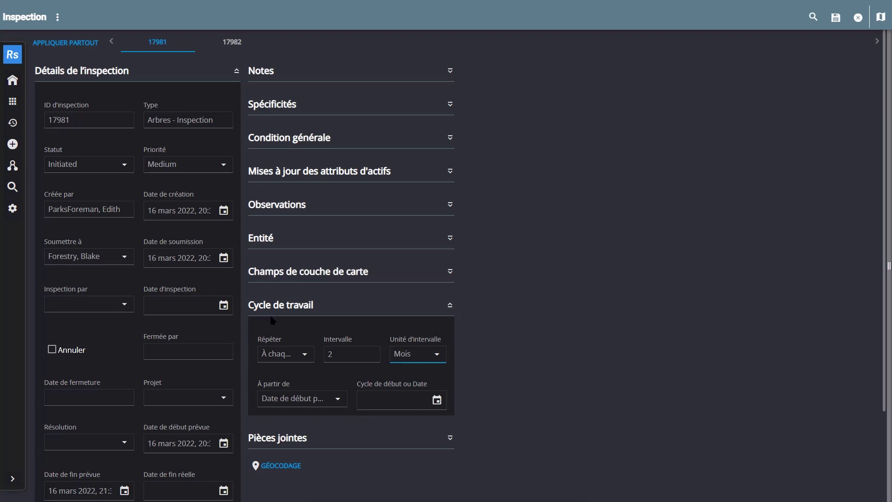
Set the work cycle's repetition back to Jamais and collapse the Cycle de travail section
click(305, 356)
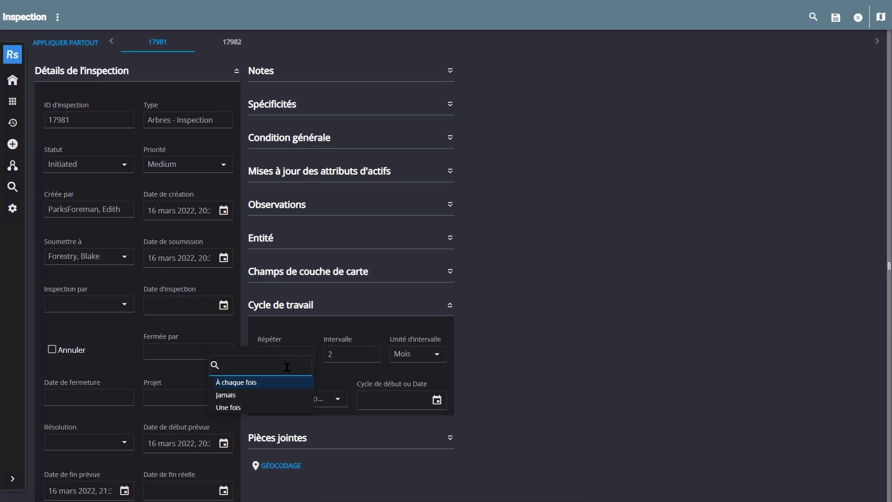
click(241, 396)
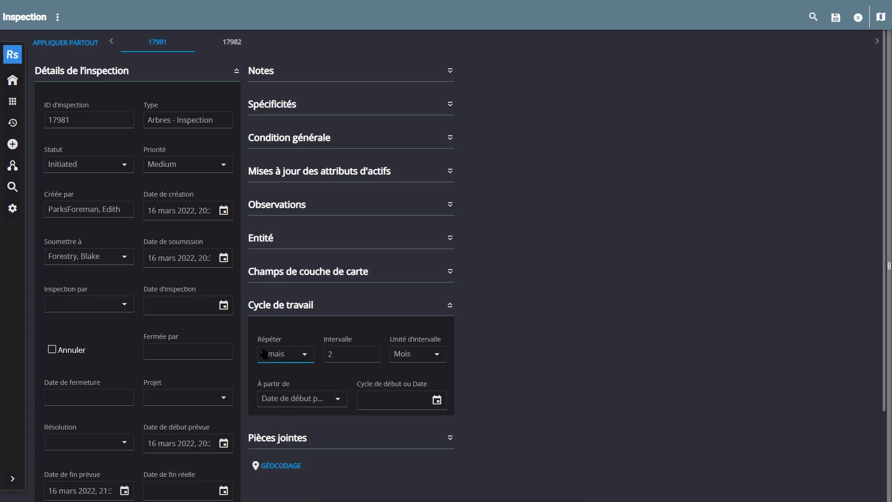
click(263, 309)
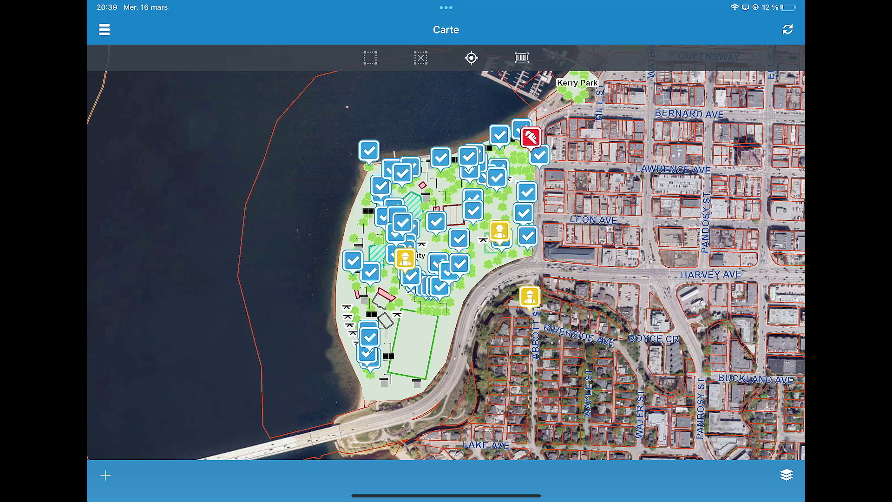
In the Cityworks mobile app, open Arbres - Inspection #17981 from the inspection inbox and check its comment fields
click(105, 30)
click(107, 105)
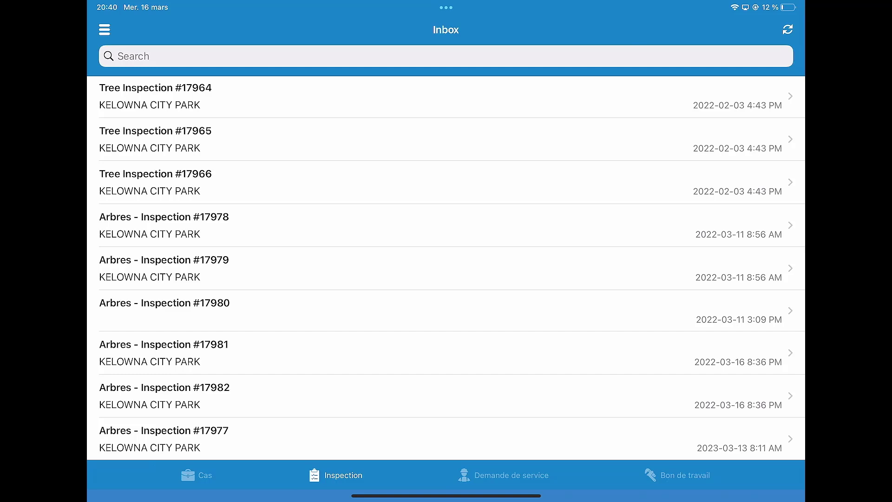
click(445, 352)
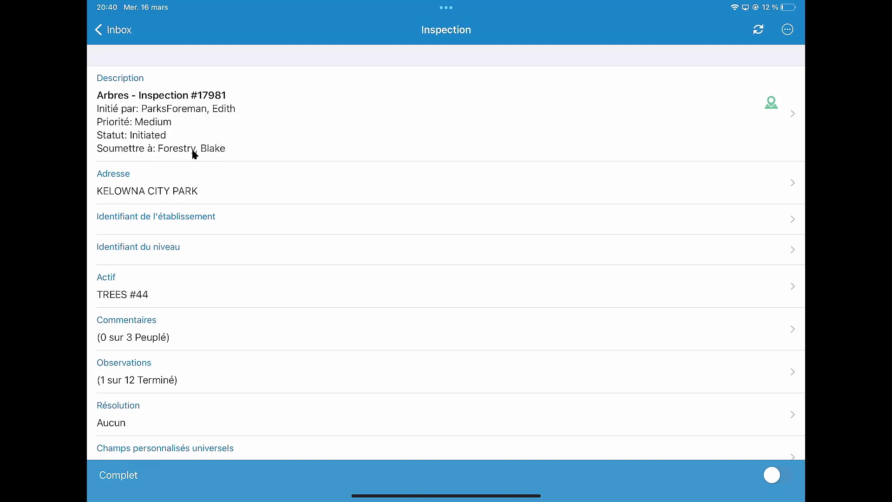
click(134, 346)
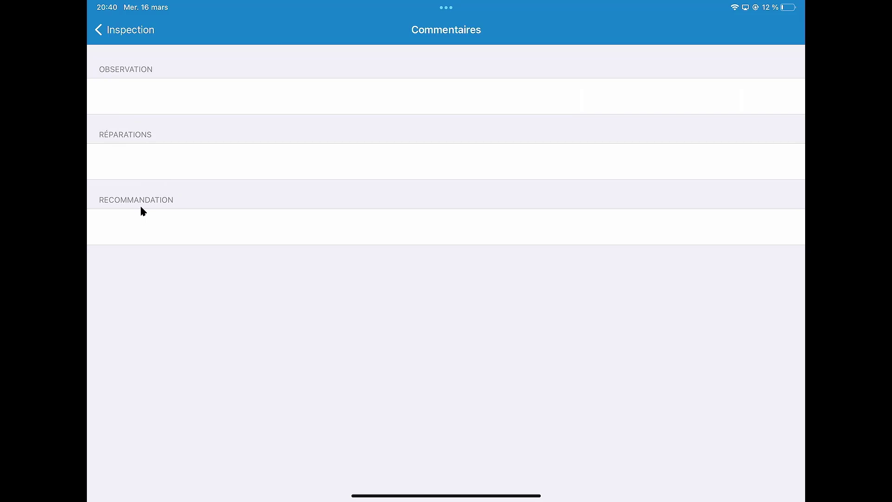
key(Escape)
In the inspection's observations, rate the general condition Juste, the crown and trunk Bon, and the roots Mauvais
scroll(143, 211, down, 5)
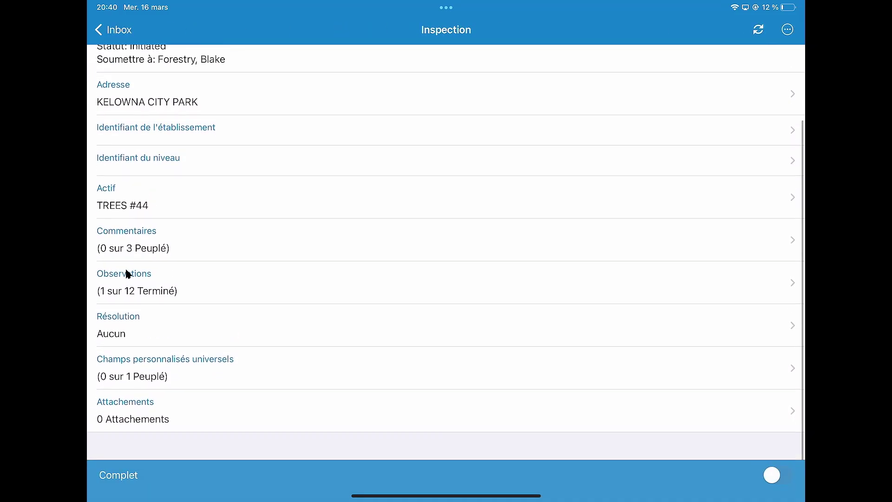
click(131, 294)
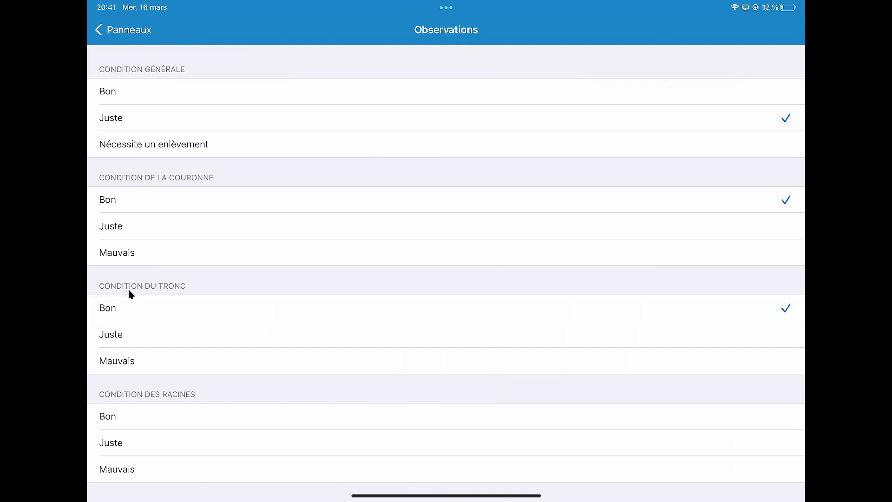
click(116, 469)
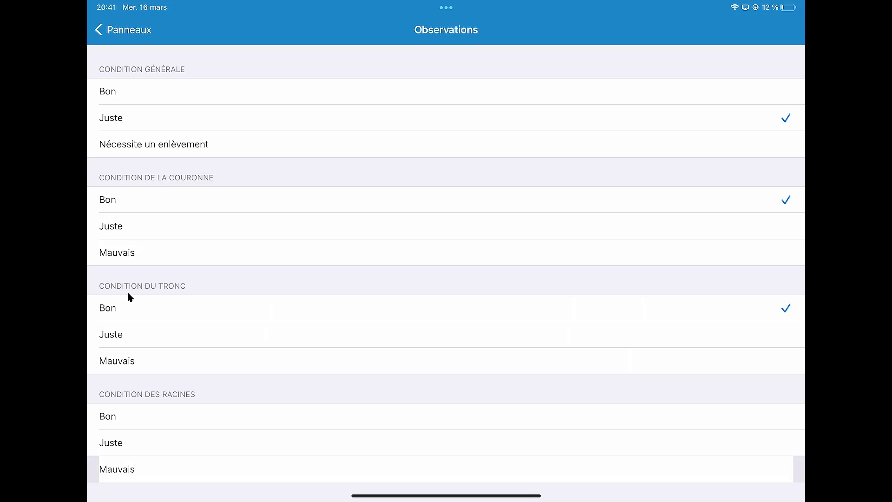
click(123, 29)
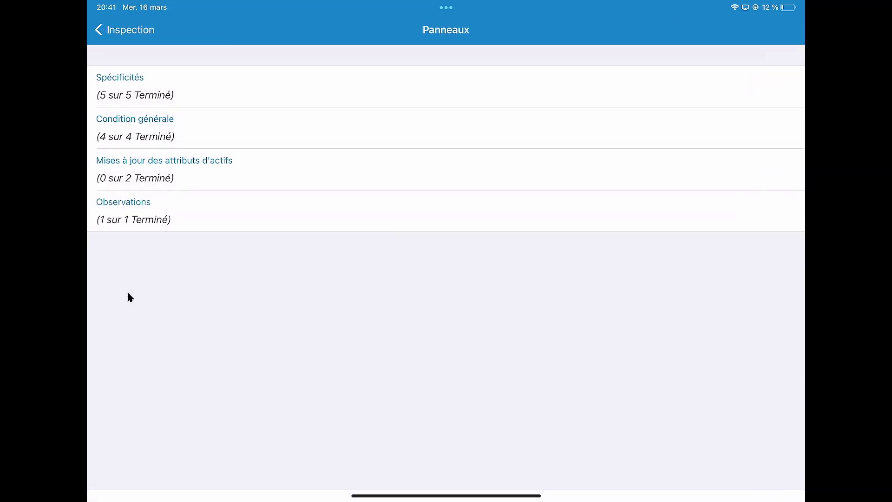
In the asset attribute updates, set the tree's diameter to 123 cm and its height to 12 m
click(130, 86)
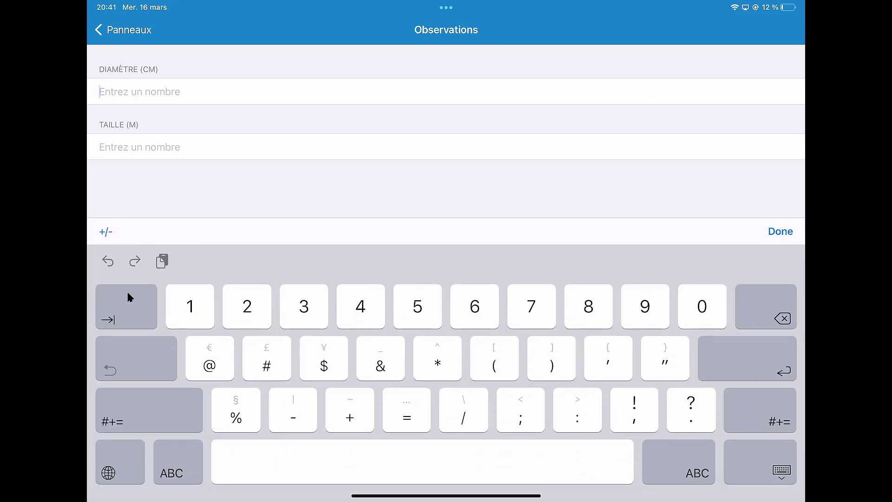
text(12)
key(BackSpace)
key(BackSpace)
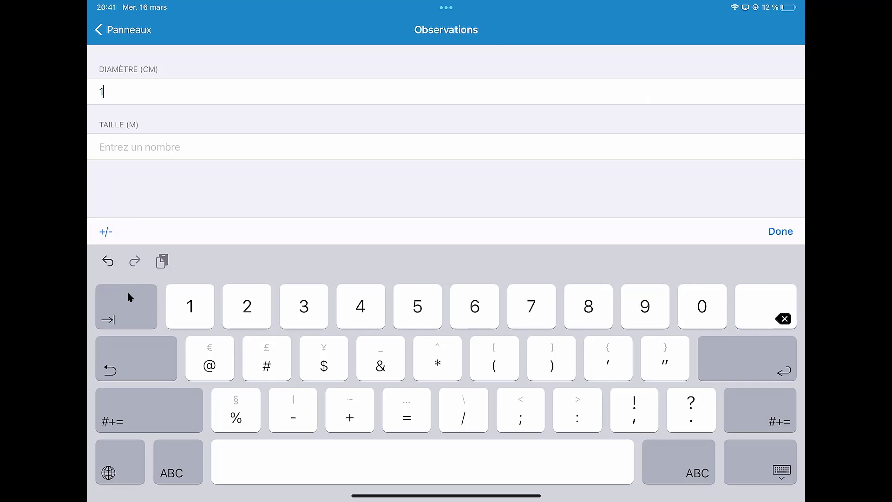
text(123)
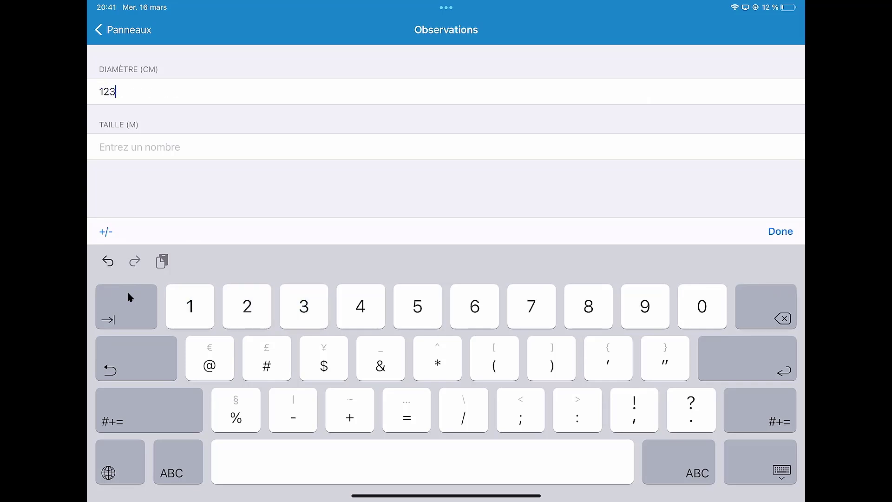
key(Tab)
text(12)
key(Escape)
key(Escape)
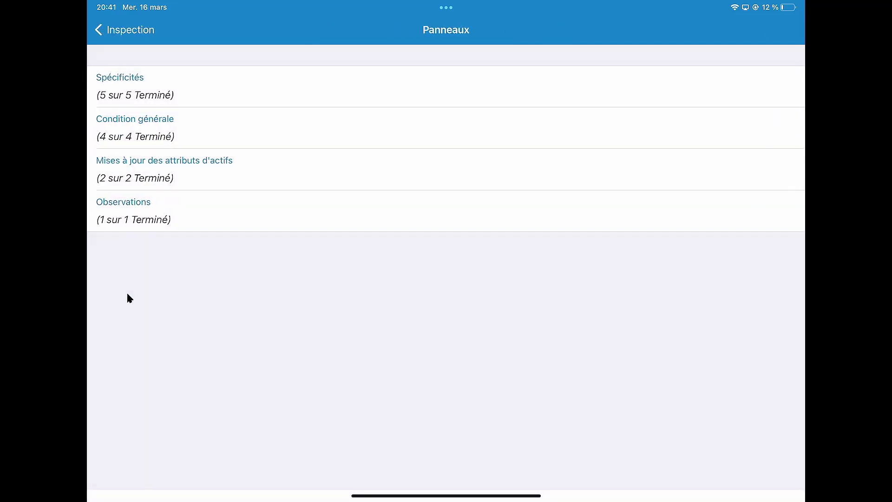
View the carbon sequestration observation and return to the inspection overview
key(Return)
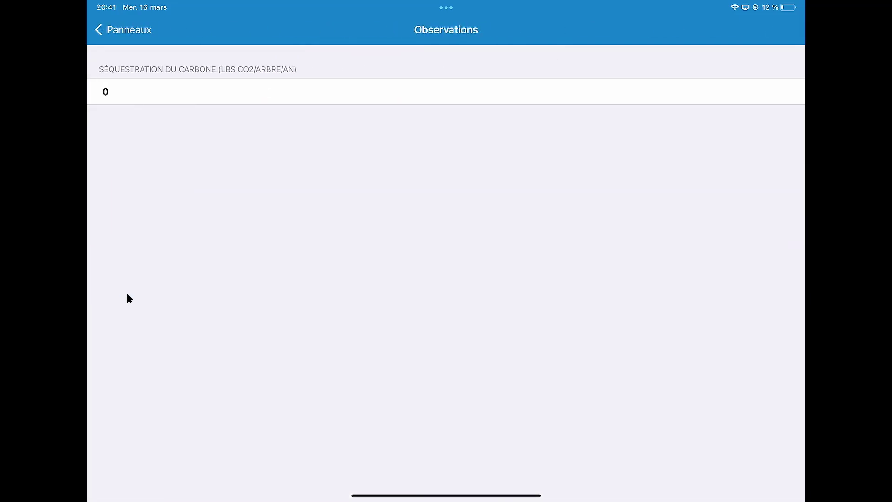
key(Escape)
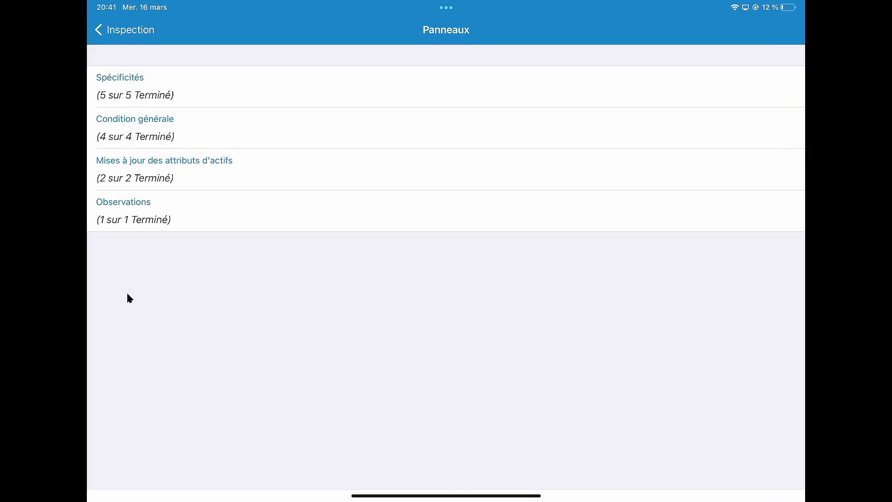
key(Escape)
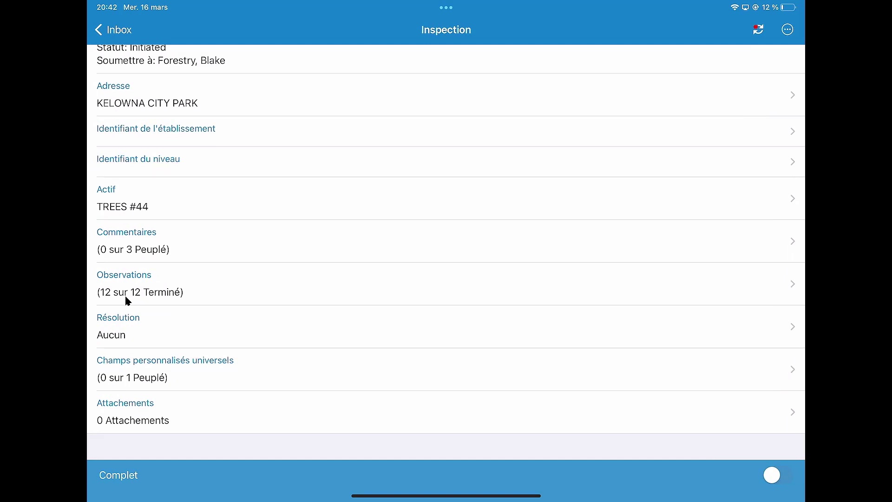
Set the inspection's resolution to Inspection Completed
click(127, 301)
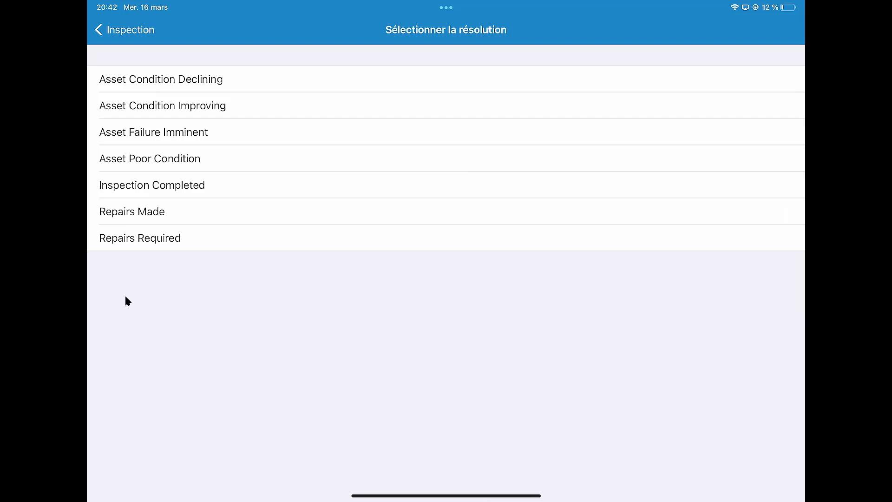
click(152, 185)
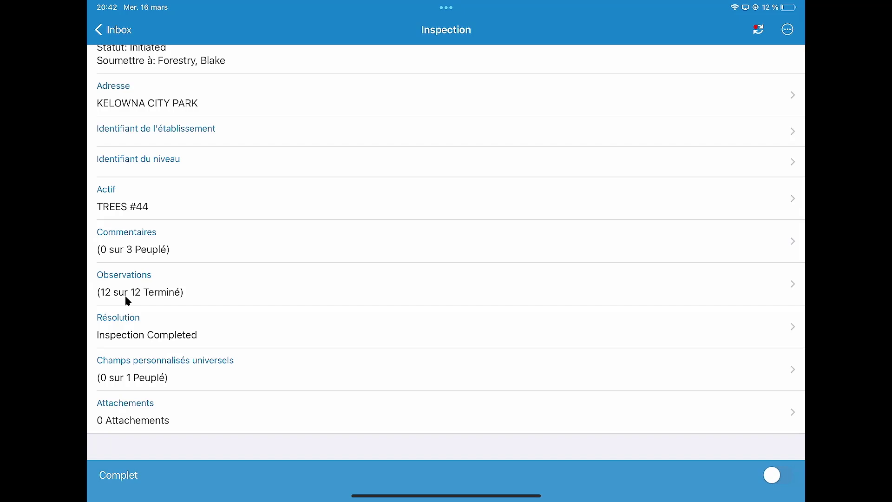
Attach the existing photo of the green tree to the inspection and return to the inspection overview
click(133, 412)
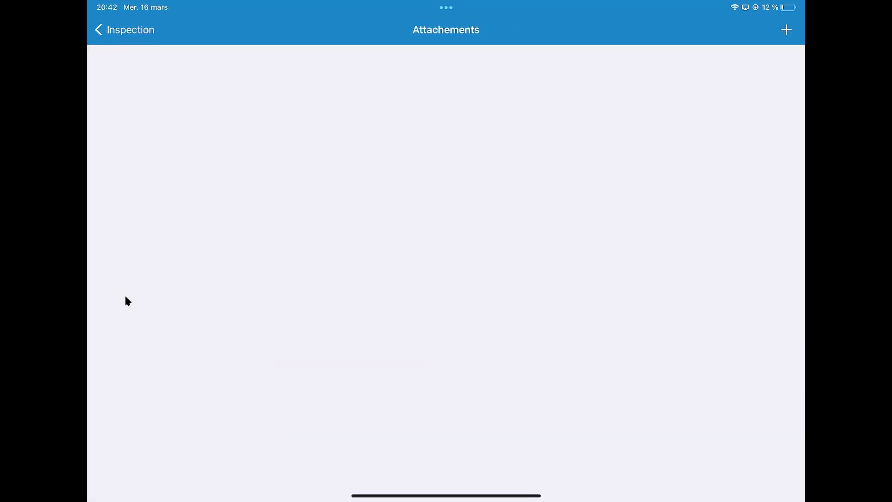
click(786, 30)
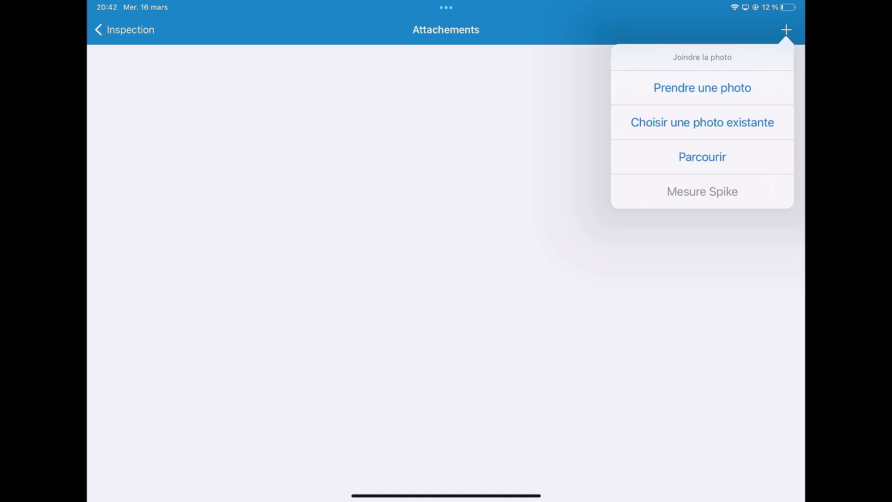
click(701, 156)
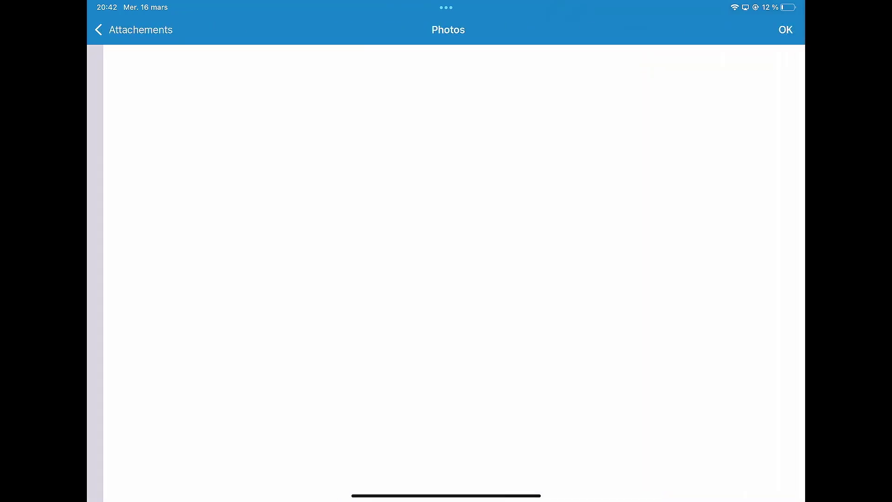
click(146, 104)
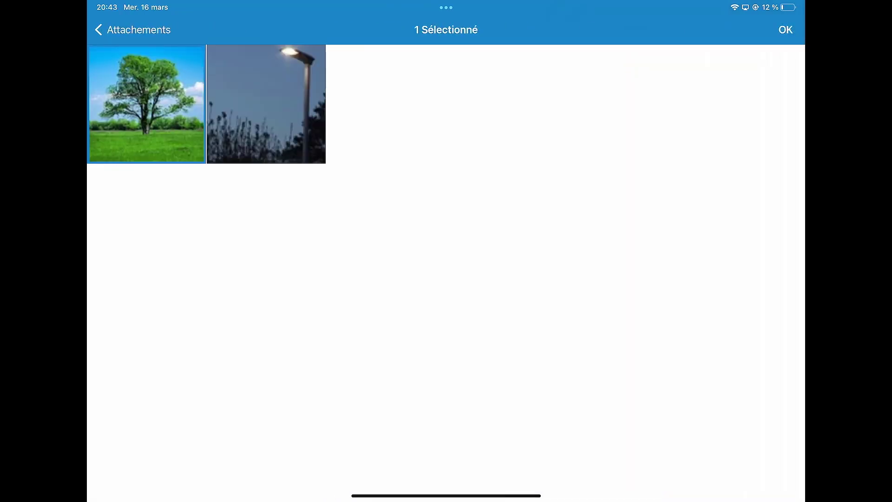
click(785, 29)
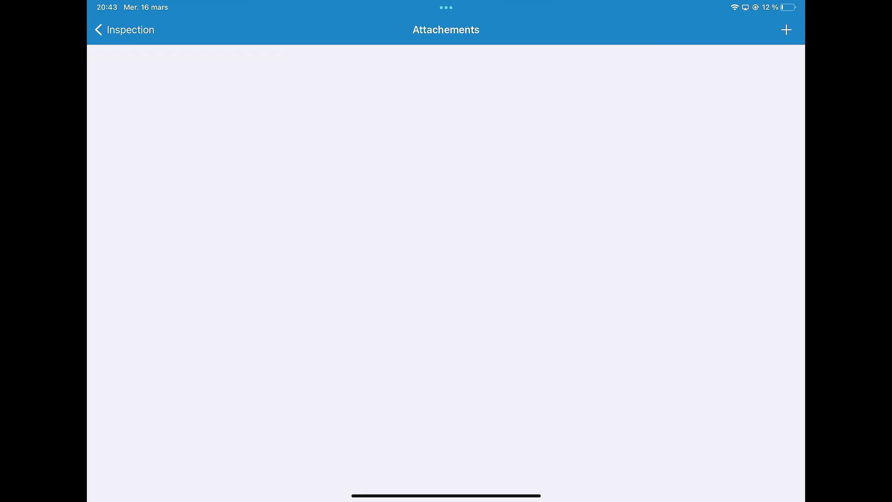
click(786, 29)
click(687, 156)
click(146, 104)
click(784, 29)
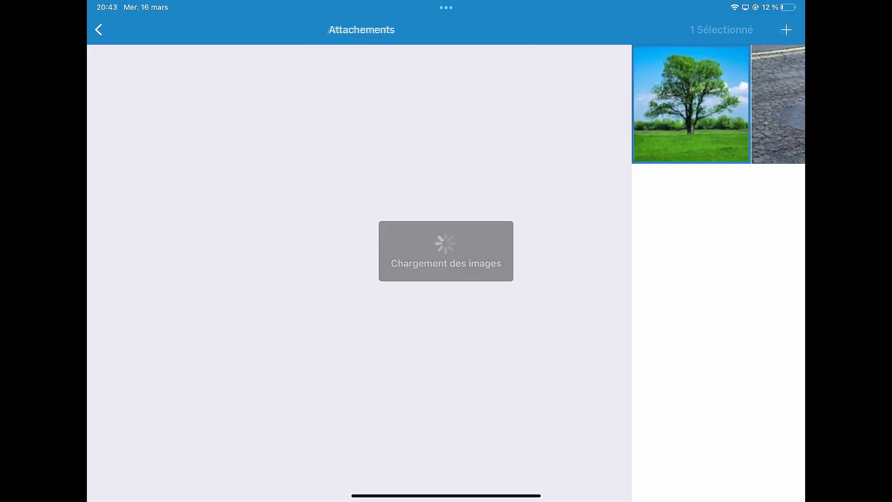
click(125, 29)
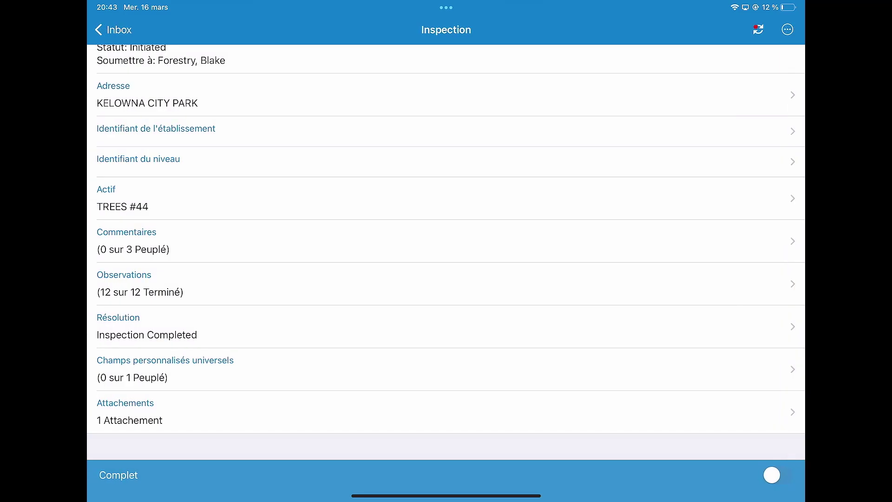
scroll(446, 251, up, 3)
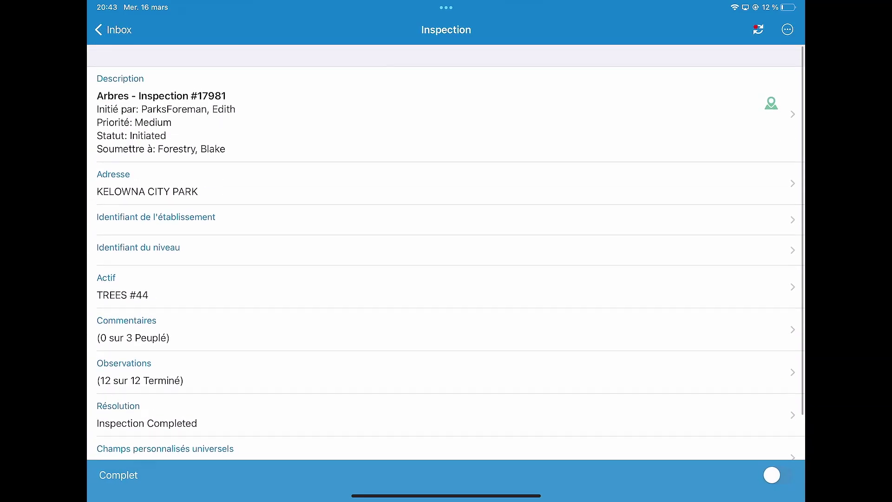
Mark the tree inspection as complete and synchronize it
click(771, 475)
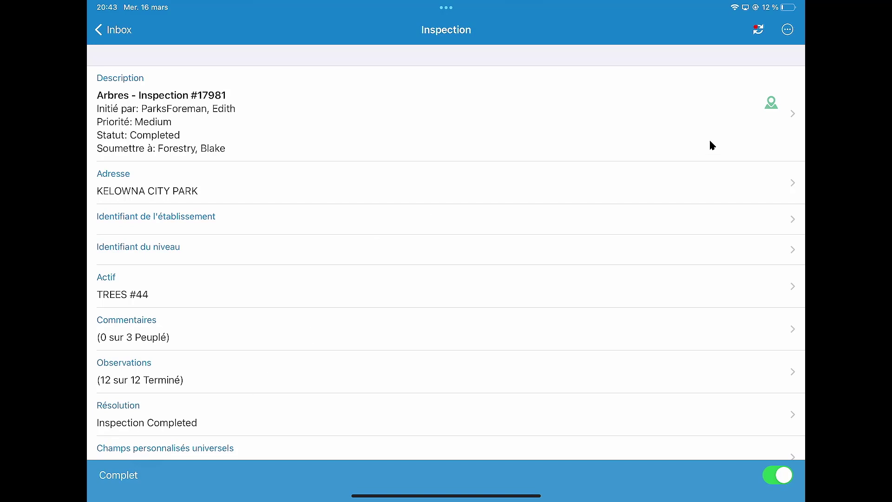
click(757, 40)
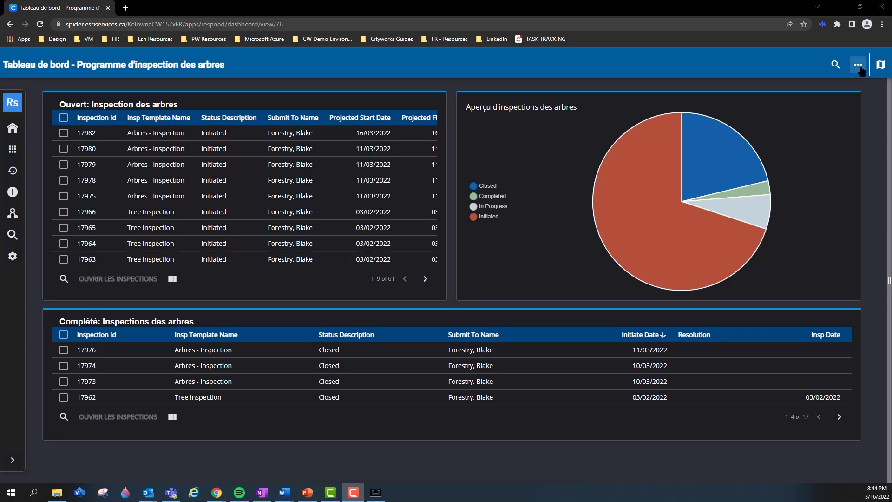
Switch to Cityworks Respond in the browser, search for inspection 17981 and open it
click(835, 65)
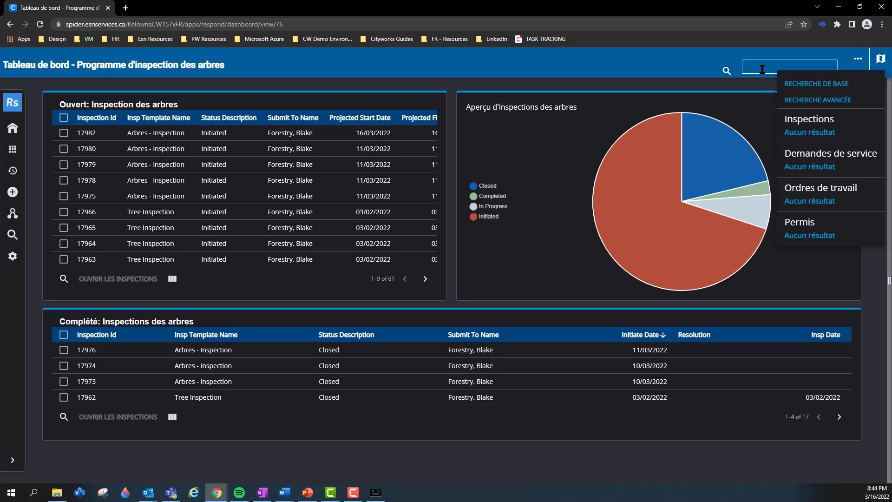
text(17981)
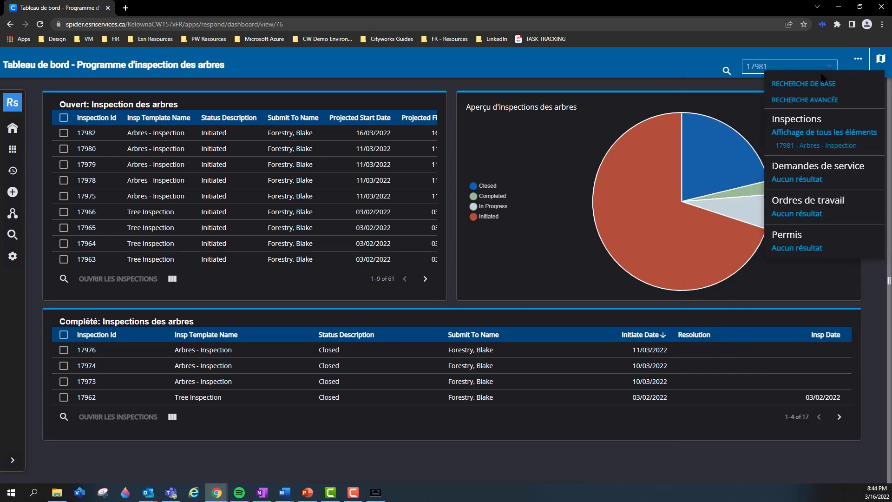
click(794, 148)
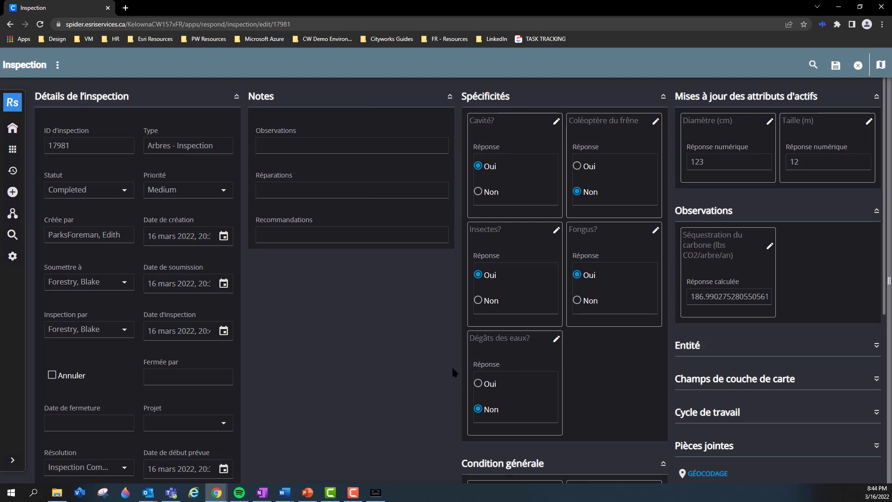
Examine the inspection's answers, asset attributes, condition score and general condition observations
scroll(452, 365, down, 2)
scroll(450, 365, down, 2)
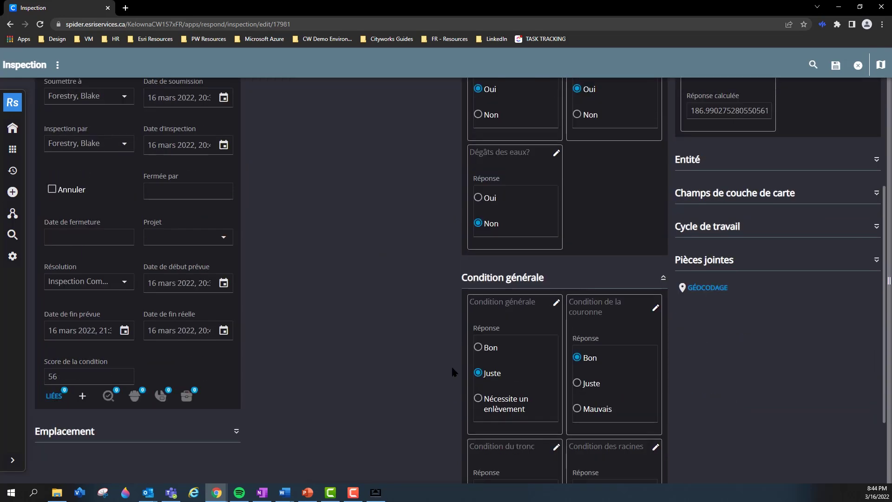
scroll(450, 365, down, 1)
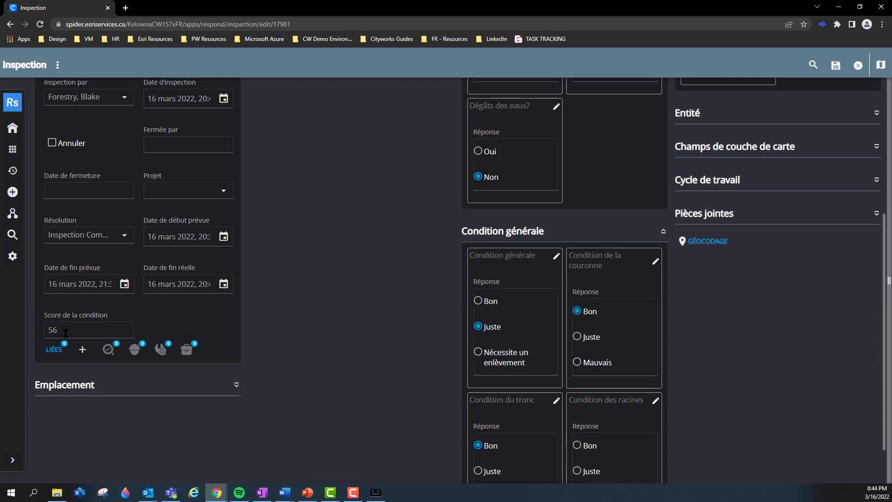
scroll(586, 310, up, 5)
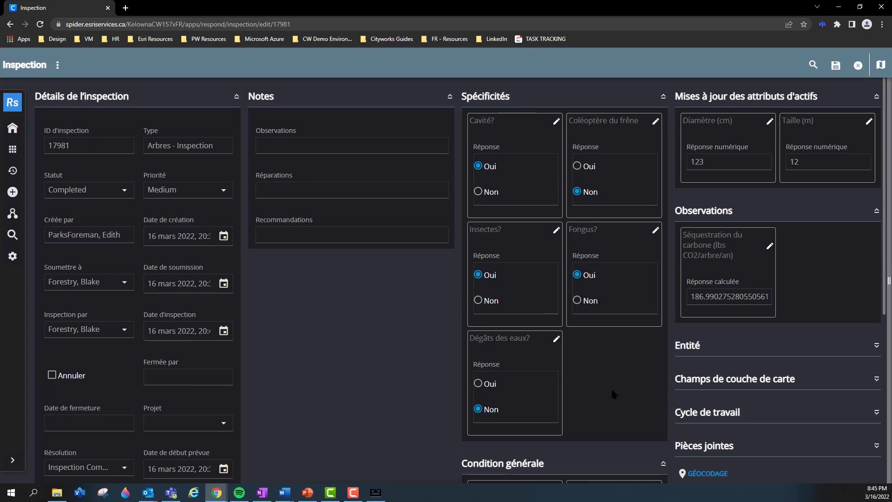
scroll(604, 402, down, 6)
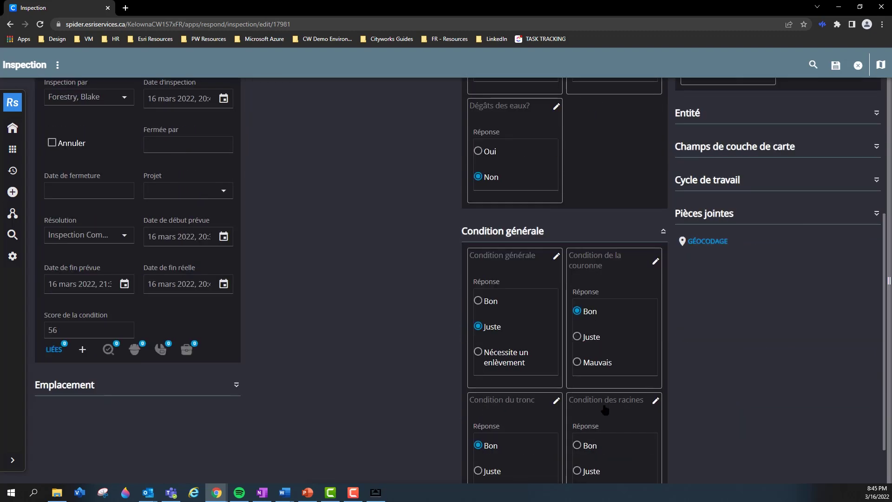
scroll(603, 402, up, 6)
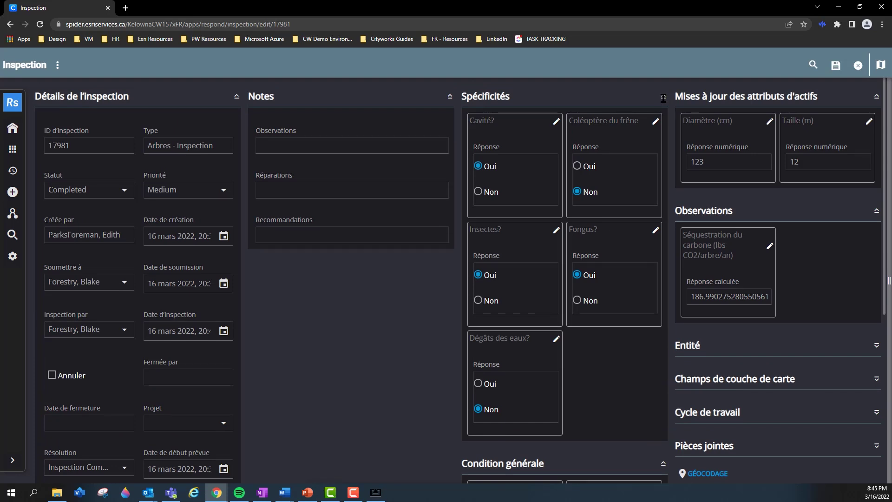
key(F10)
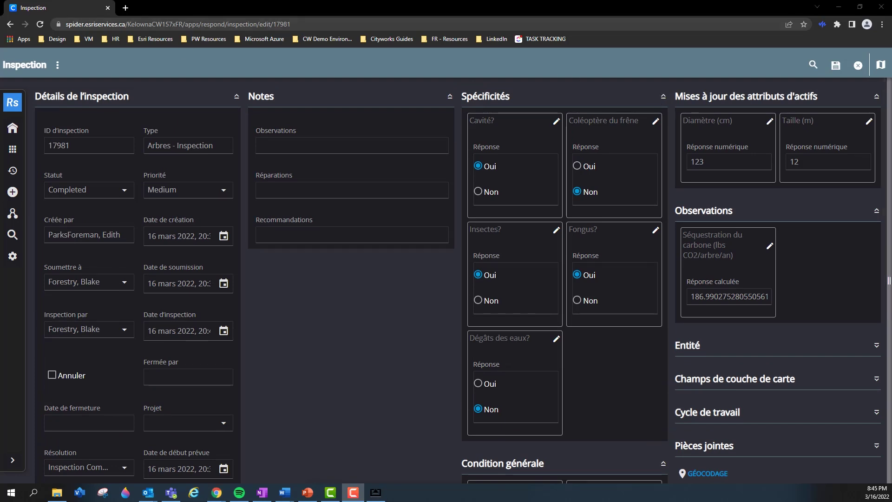
scroll(459, 316, down, 4)
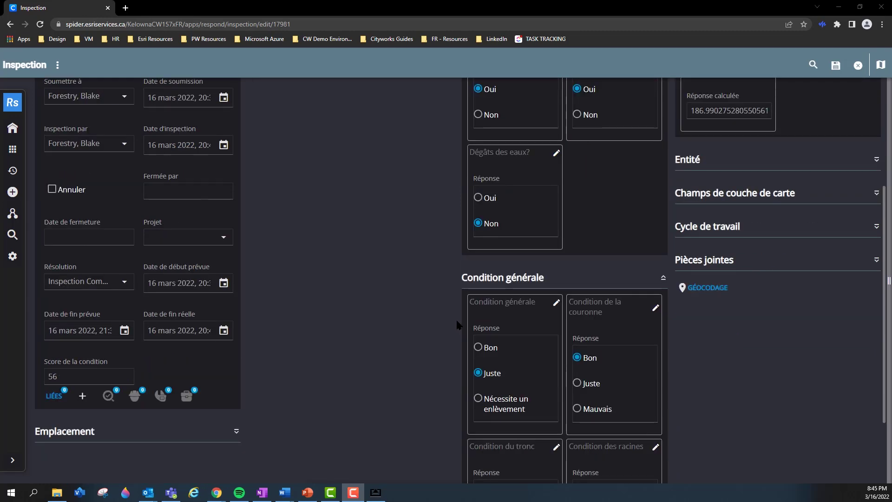
scroll(457, 324, down, 1)
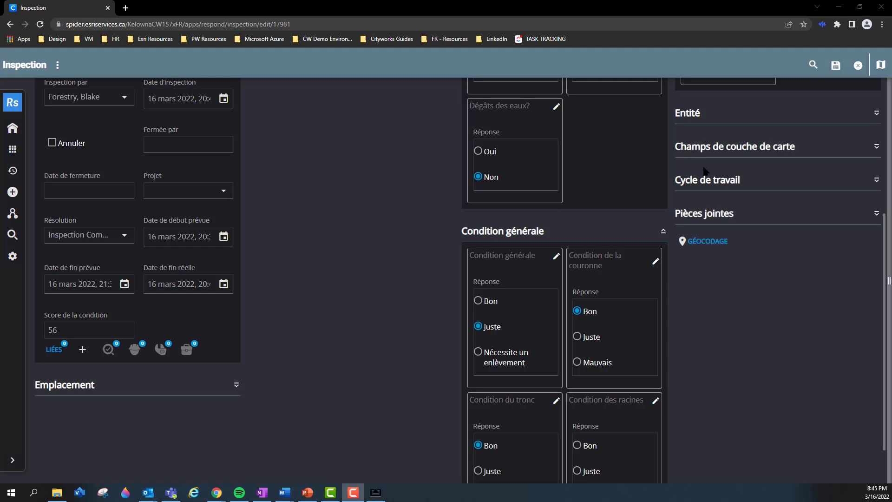
Set the inspection's work cycle to repeat "À chaque fois" with an interval of 6 months
click(716, 187)
click(728, 230)
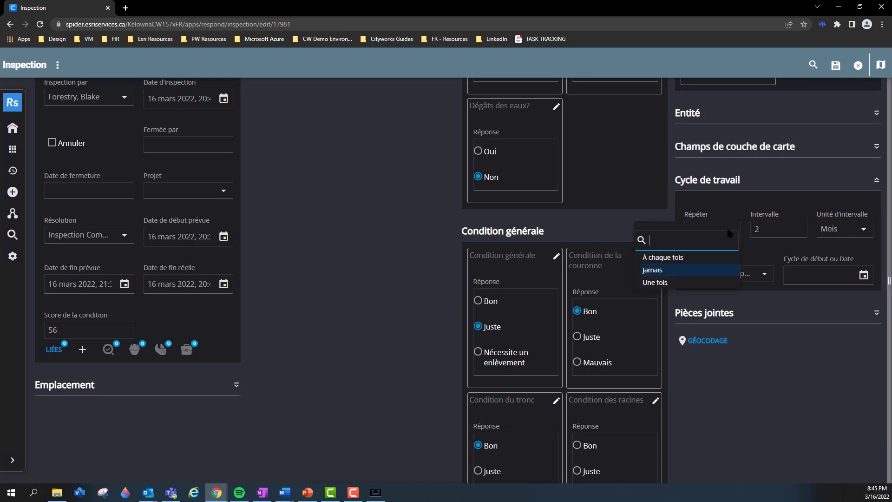
click(673, 258)
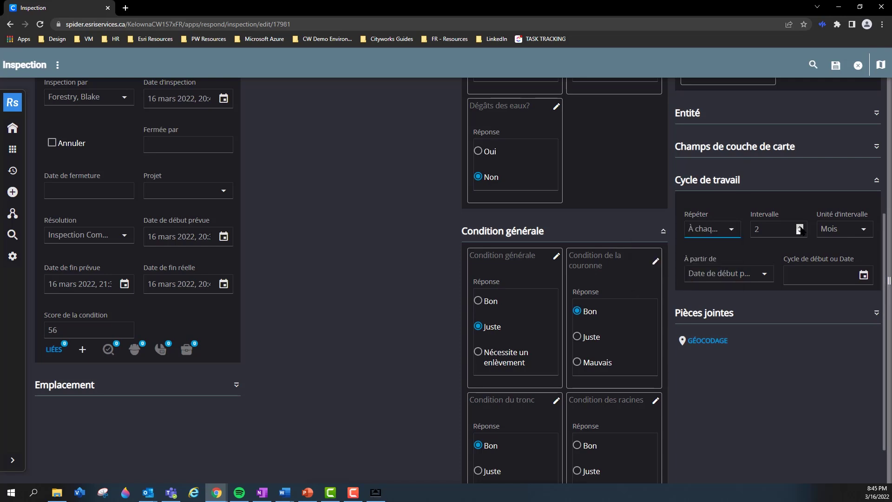
click(859, 233)
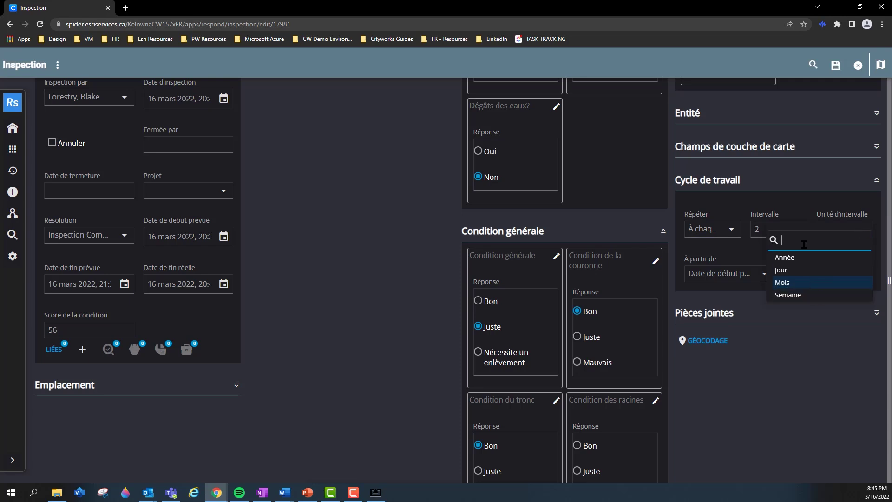
click(787, 226)
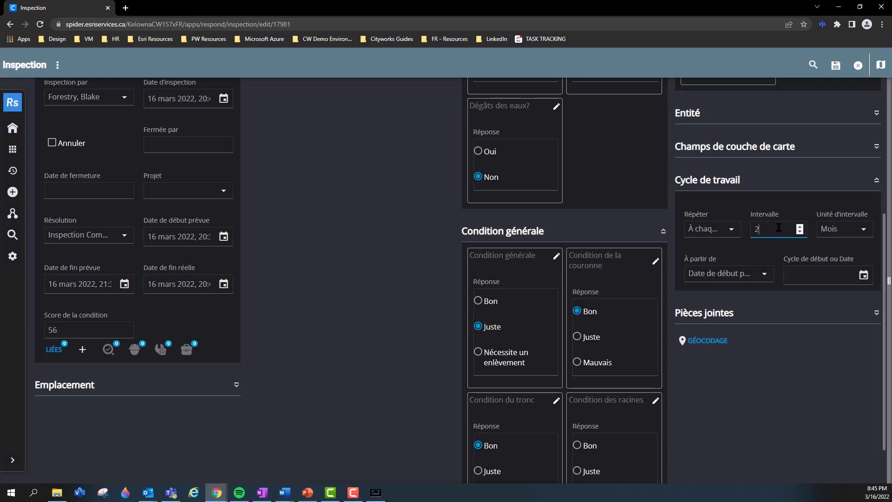
key(BackSpace)
text(6)
Base the work cycle on the projected start date (Date de début prévue) and save the inspection
click(764, 275)
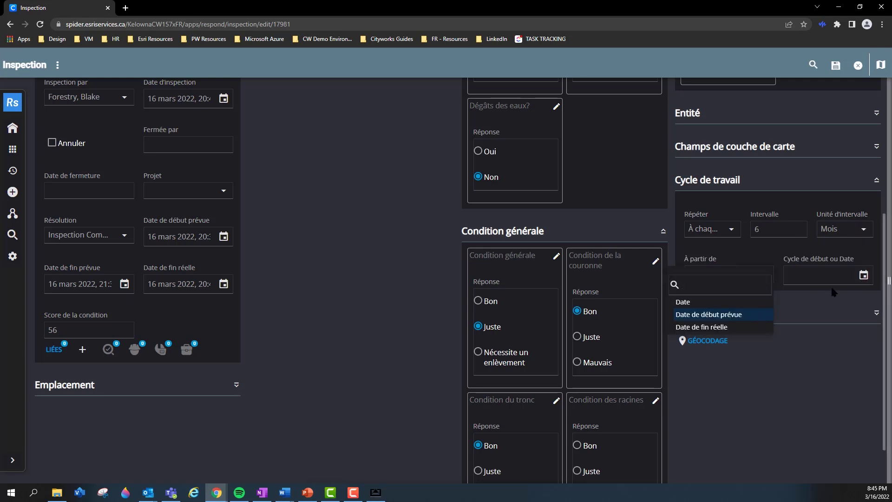
click(699, 315)
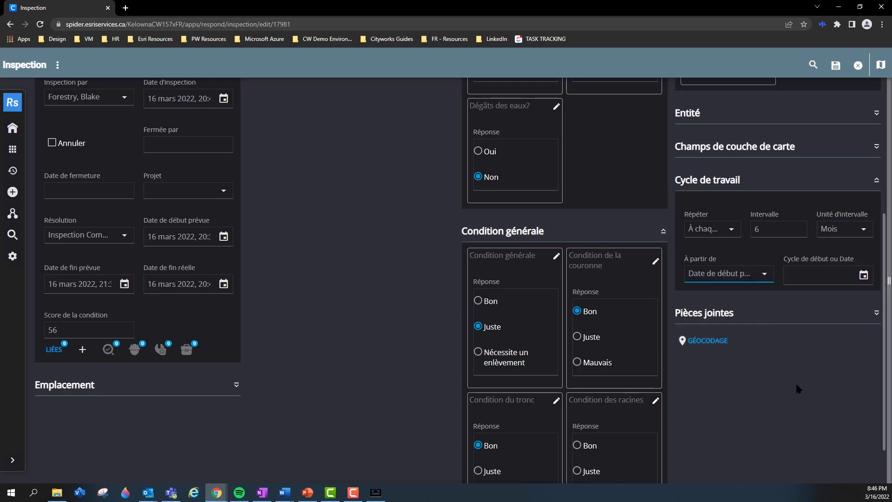
click(835, 65)
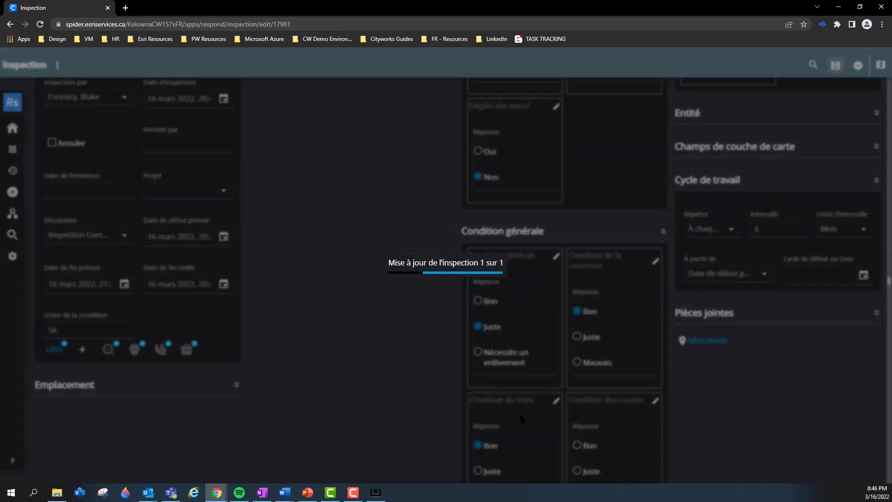
Check the saved inspection's details and work cycle, and close the inspection
scroll(175, 306, up, 5)
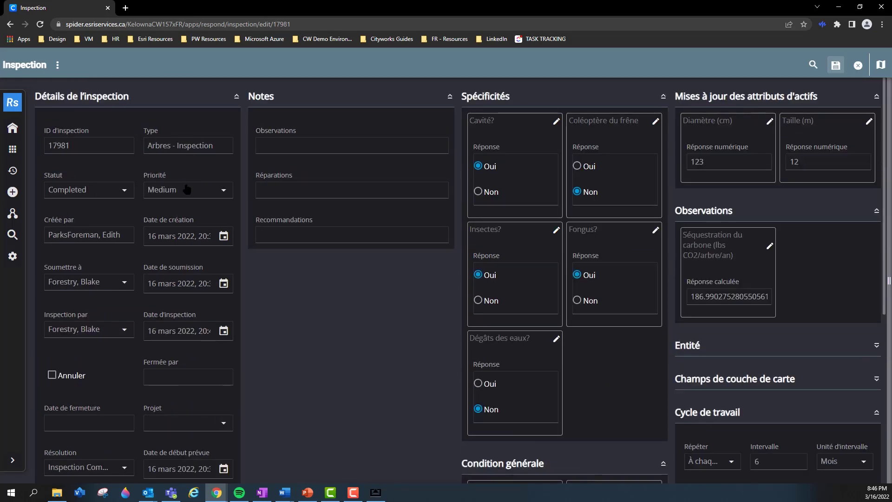
scroll(414, 338, down, 4)
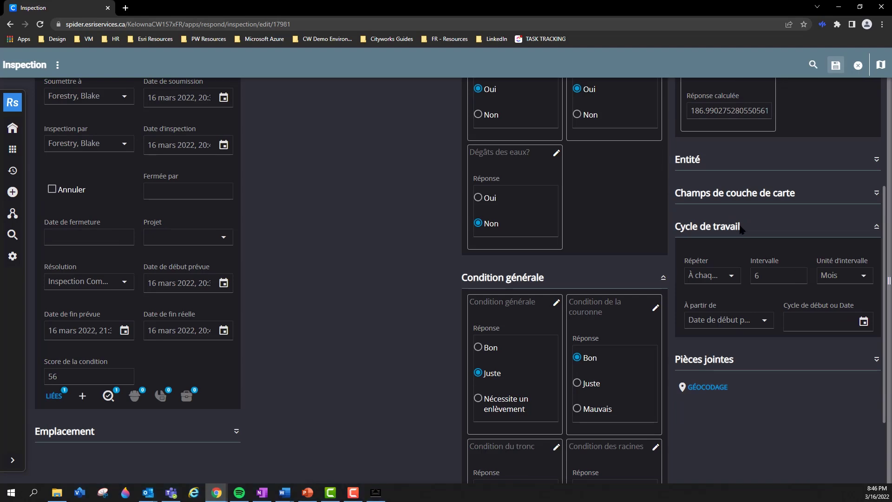
scroll(738, 225, up, 4)
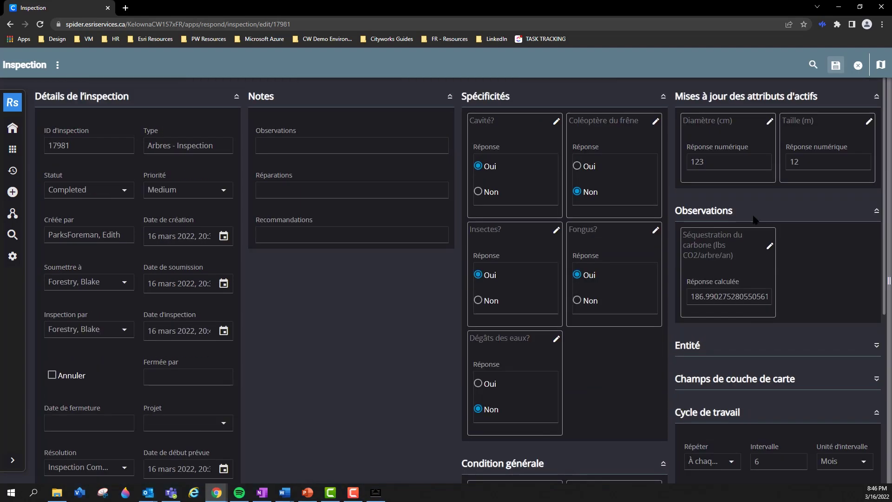
click(856, 67)
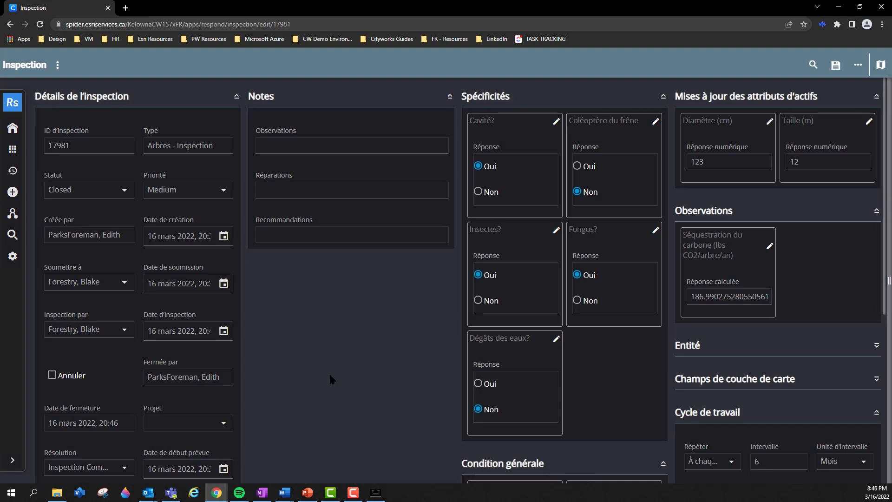
Show the tree entity linked to the closed inspection and return to the tree inspection dashboard
click(698, 344)
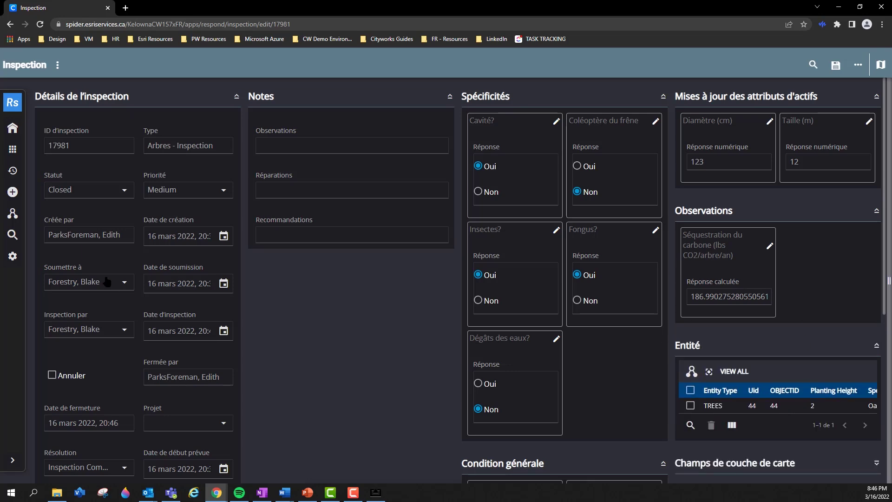
click(13, 127)
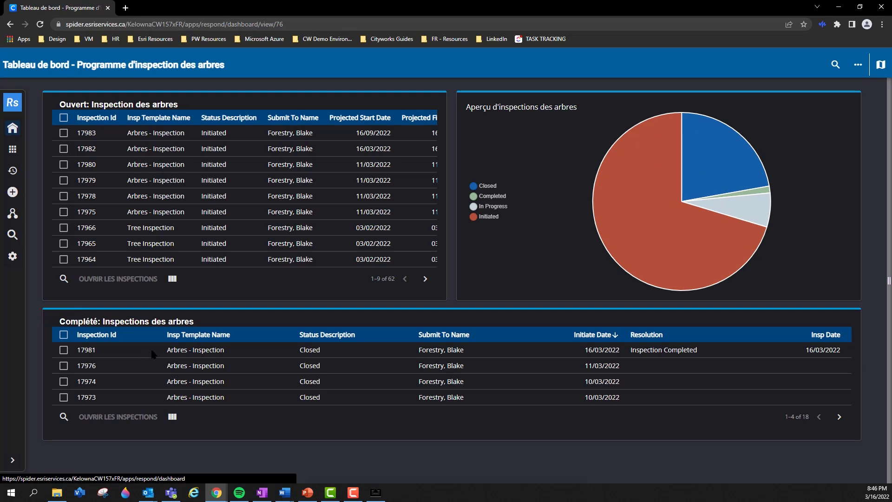
click(353, 493)
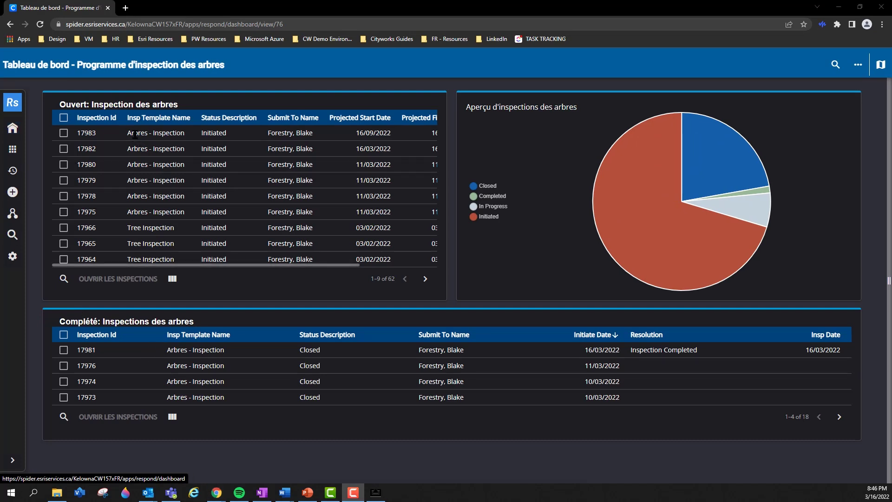
mouse_move(213, 264)
mouse_down()
mouse_move(269, 269)
mouse_move(200, 264)
mouse_up()
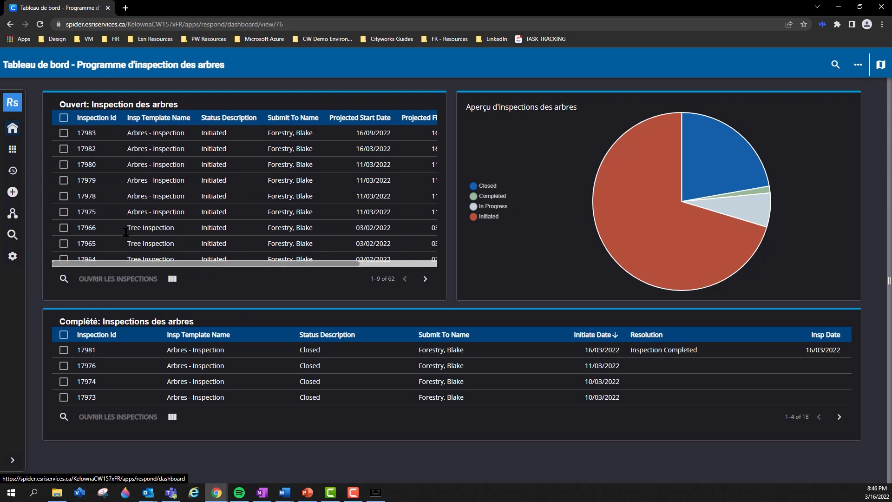
Open inspection 17983 from the open tree inspections list and expand its work cycle settings
click(64, 133)
click(120, 279)
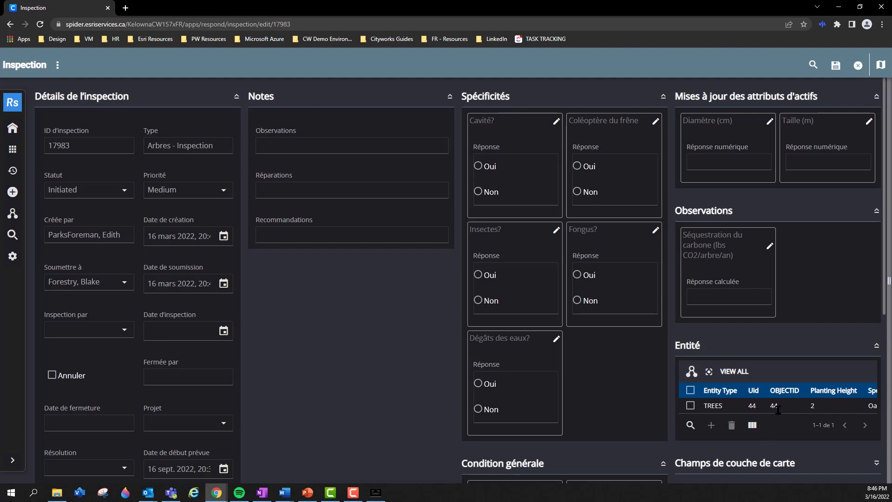
scroll(778, 410, down, 4)
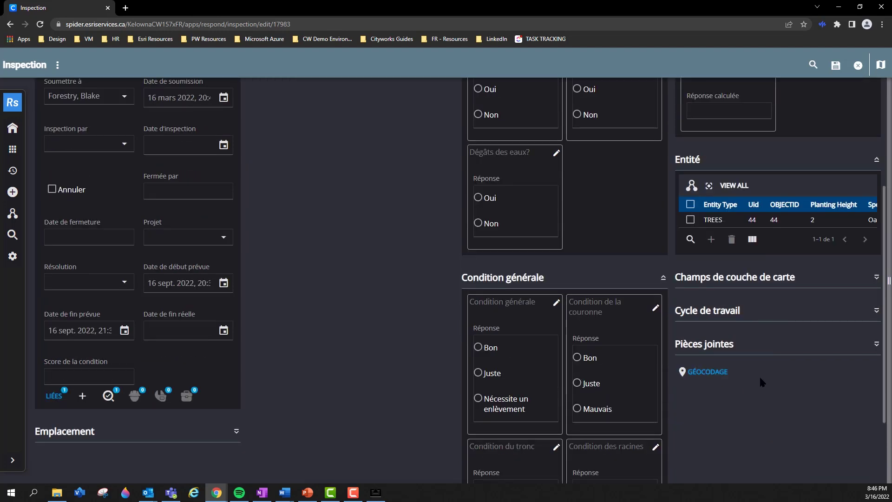
click(722, 312)
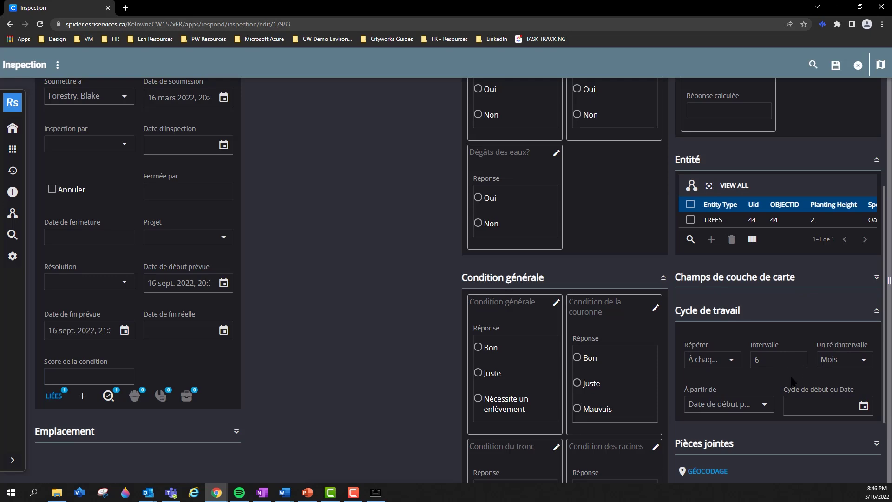
Check the new inspection's projected start and end dates and return to the tree inspection dashboard
scroll(310, 366, up, 2)
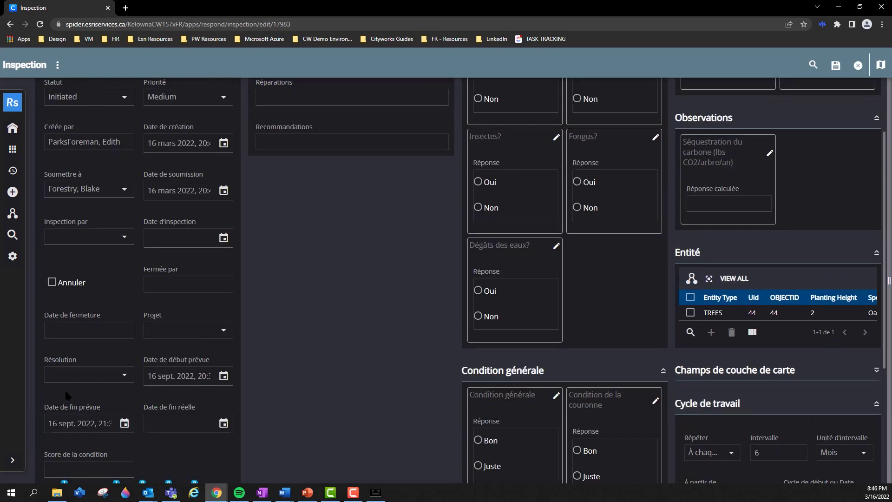
scroll(68, 395, down, 1)
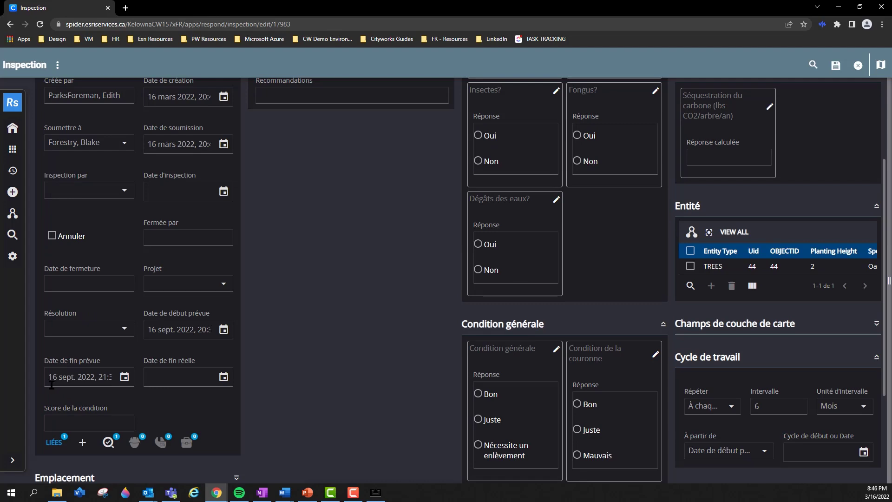
scroll(52, 385, up, 3)
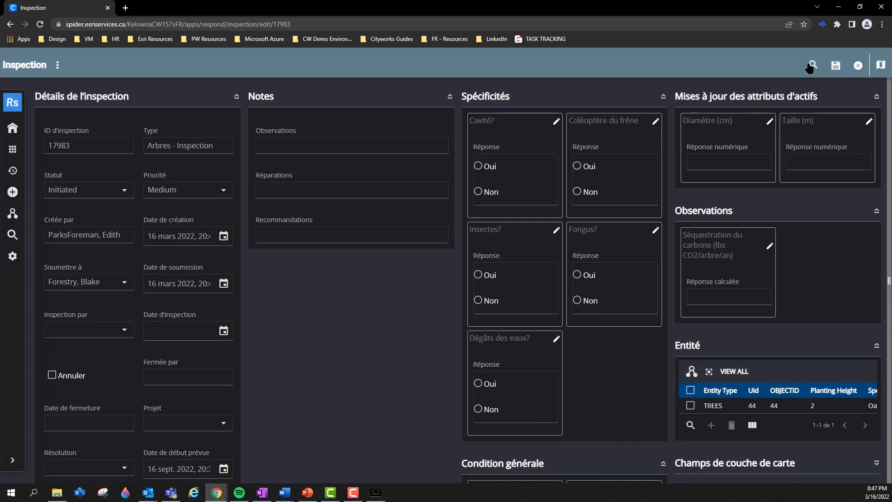
click(858, 65)
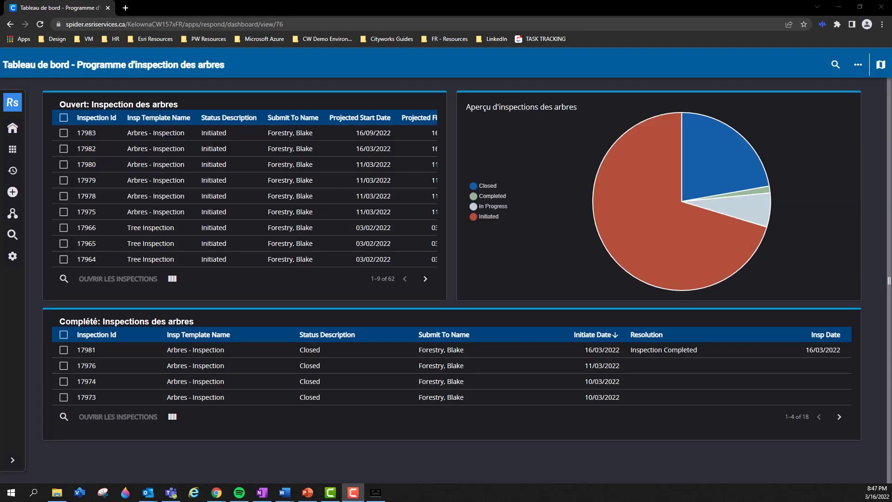